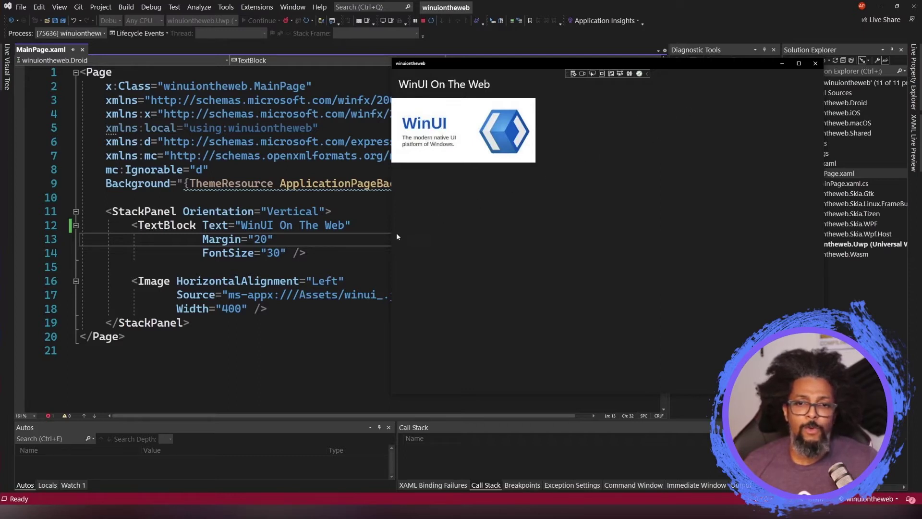
# Change the TextBlock text in MainPage.xaml to "WinUI Everywhere", save the file and check the update in the running app.
pyautogui.click(345, 224)
pyautogui.moveTo(344, 225); pyautogui.dragTo(280, 225)
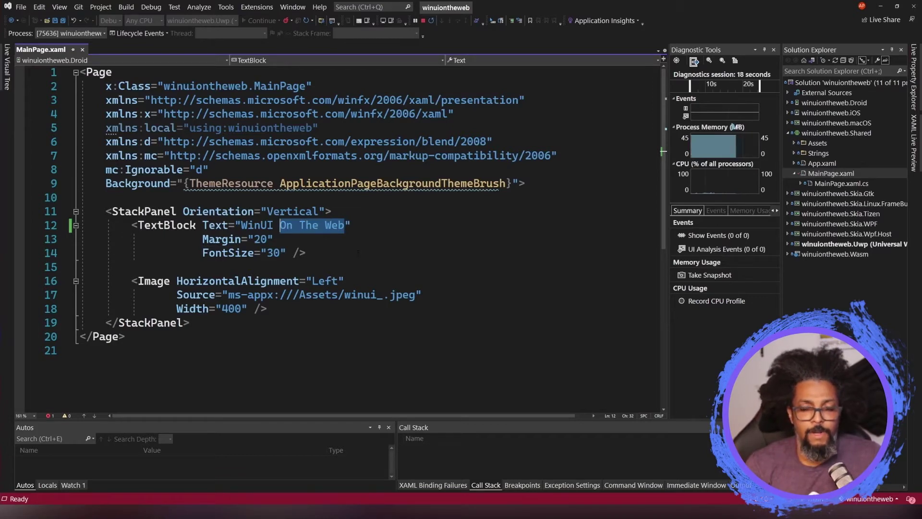
pyautogui.write('W')
pyautogui.press('BackSpace')
pyautogui.write('Evverywhere')
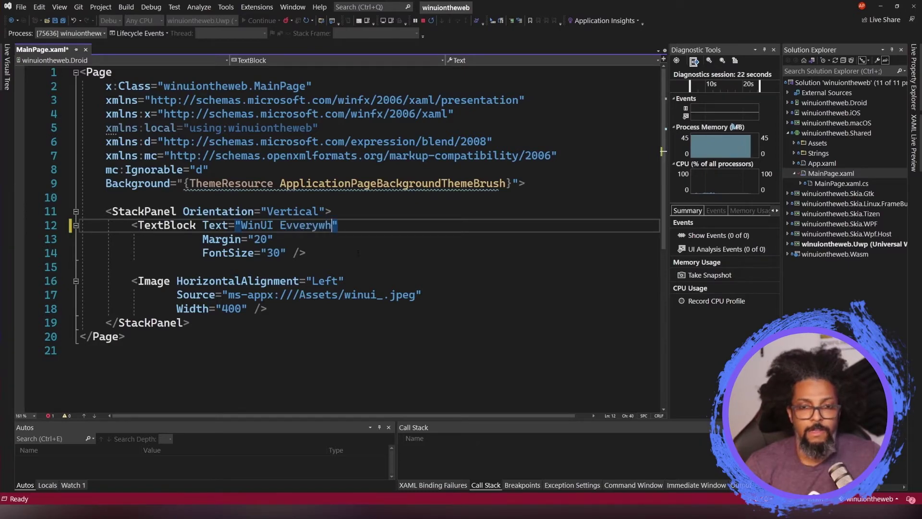
pyautogui.press('Left')
pyautogui.press('Left')
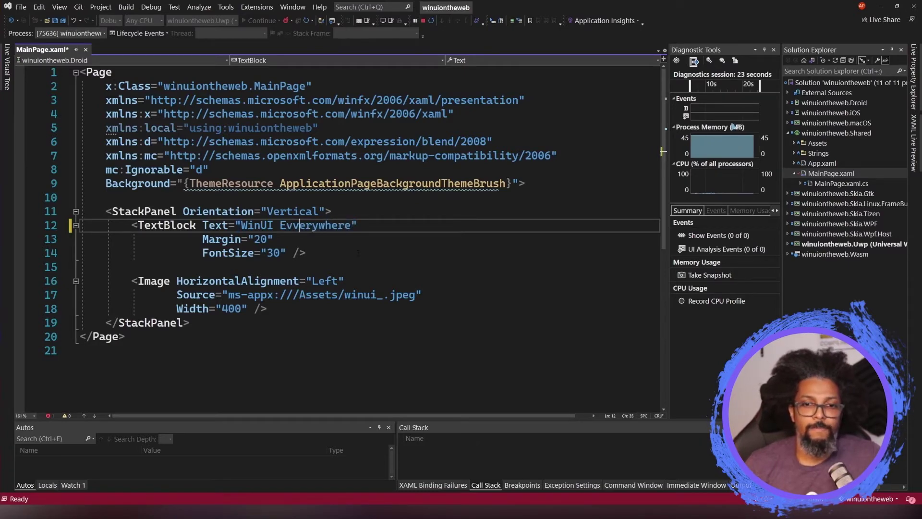
pyautogui.press('BackSpace')
pyautogui.hotkey('ctrl', 's')
pyautogui.hotkey('alt', 'Tab')
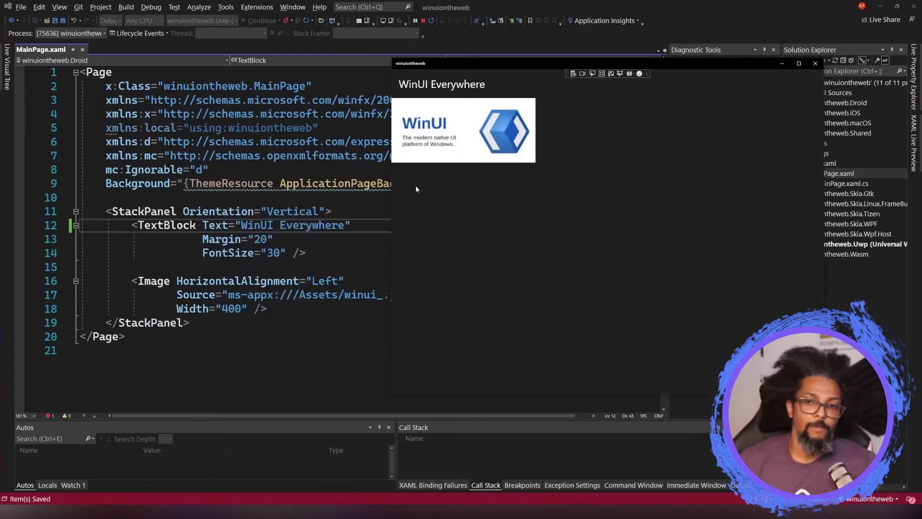
pyautogui.click(375, 253)
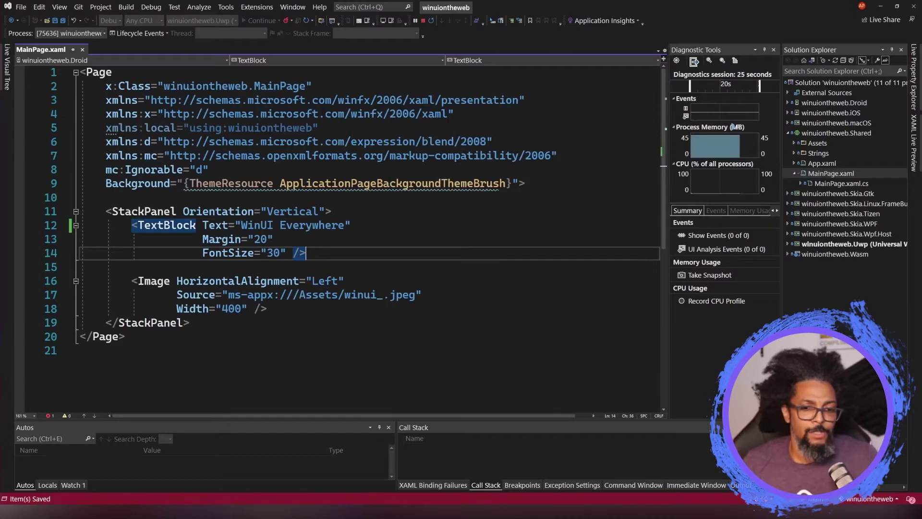
# Switch to the Chrome window with the Azure Static Web Apps page and show the Azure portal home page.
pyautogui.moveTo(326, 510)
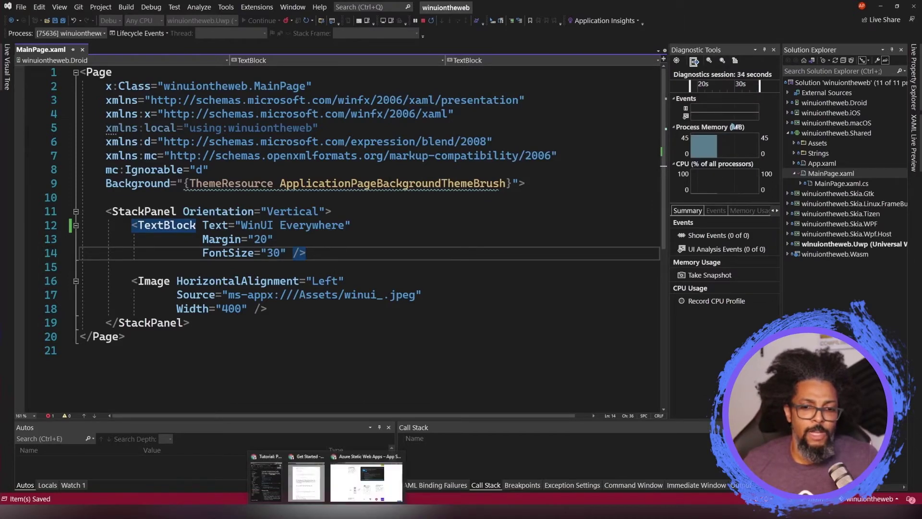
pyautogui.click(365, 480)
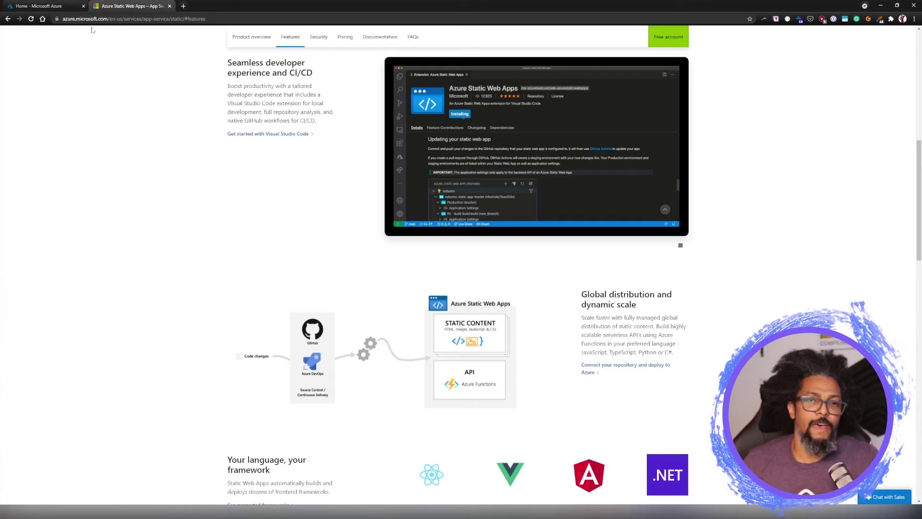
pyautogui.click(43, 6)
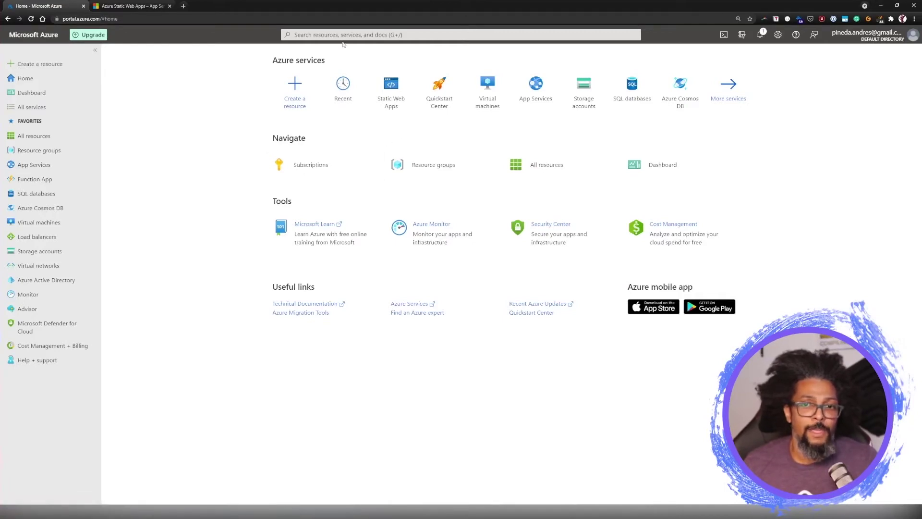
# Search the Azure portal for "Static", open the Static Web Apps service and start creating a new static web app.
pyautogui.click(367, 36)
pyautogui.write('Stat')
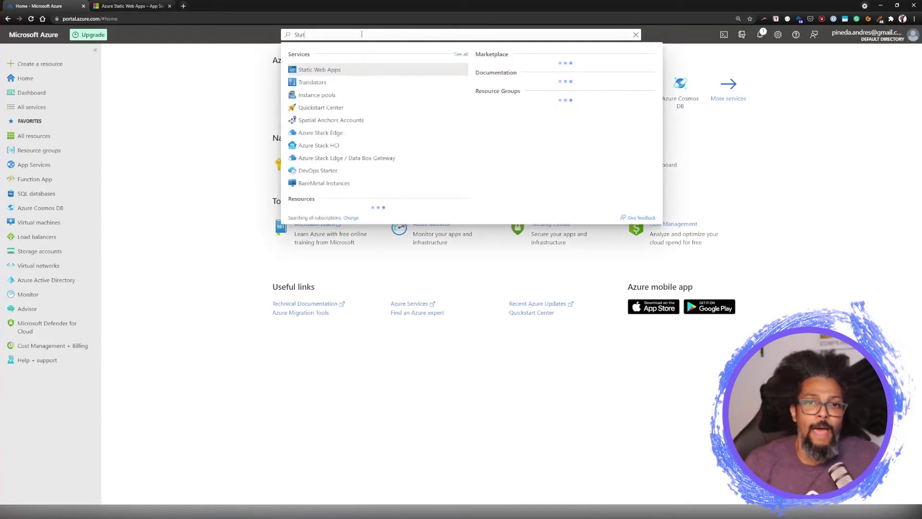
pyautogui.write('ic')
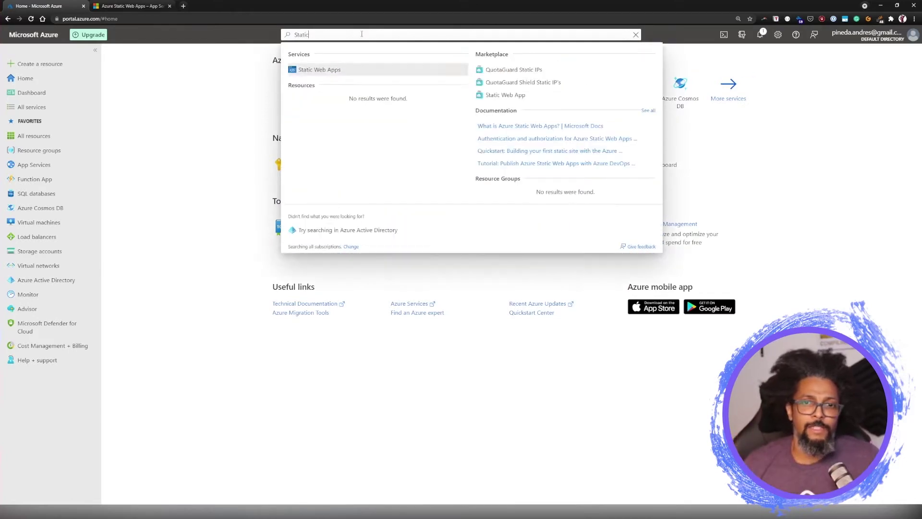
pyautogui.click(313, 71)
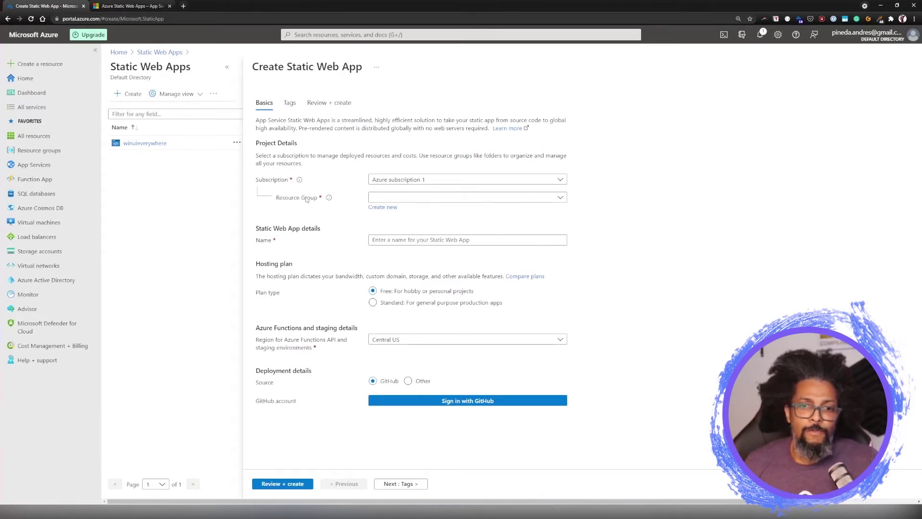
# Create a new resource group named winuiontheweb_rg for the static web app, copying the base name winuiontheweb for reuse.
pyautogui.click(396, 210)
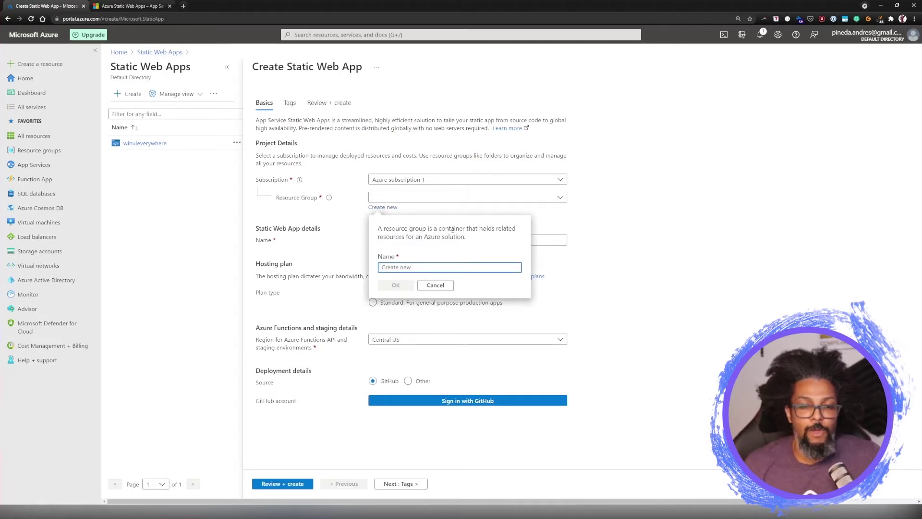
pyautogui.write('winuion')
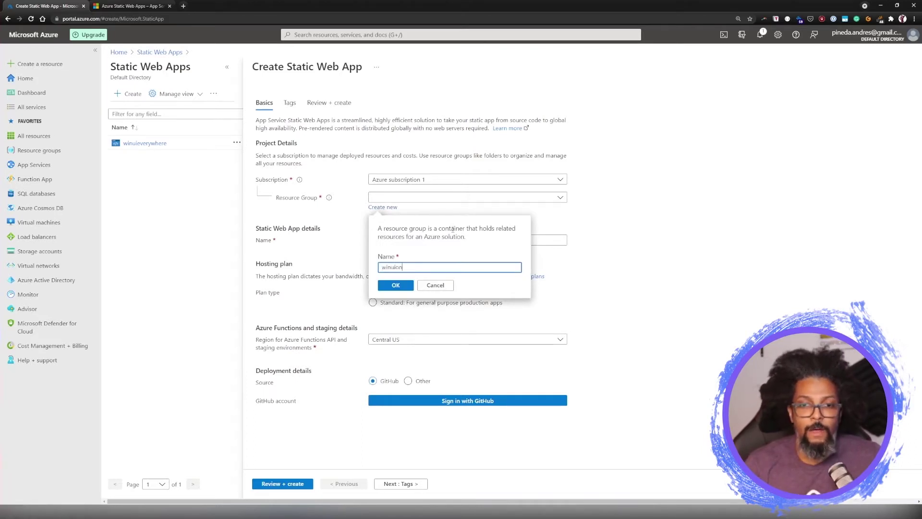
pyautogui.write('therweb')
pyautogui.hotkey('ctrl', 'a')
pyautogui.press('End')
pyautogui.hotkey('ctrl', 'a')
pyautogui.hotkey('ctrl', 'c')
pyautogui.press('End')
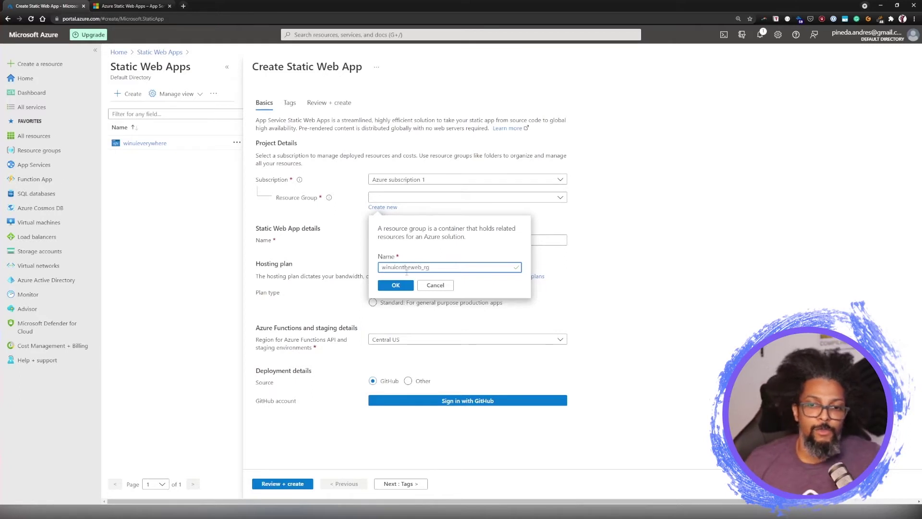
pyautogui.click(397, 286)
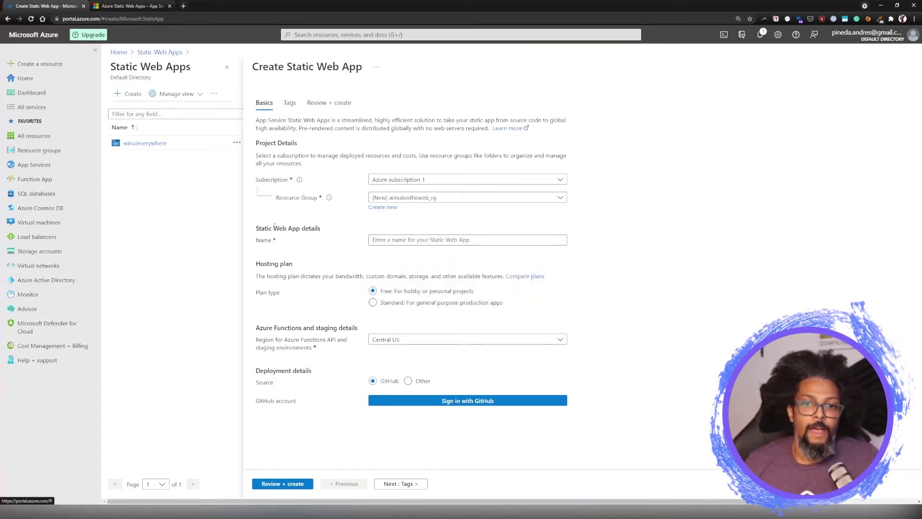
# Name the static web app winuiontheweb and set its Azure Functions and staging region to East US 2.
pyautogui.click(370, 243)
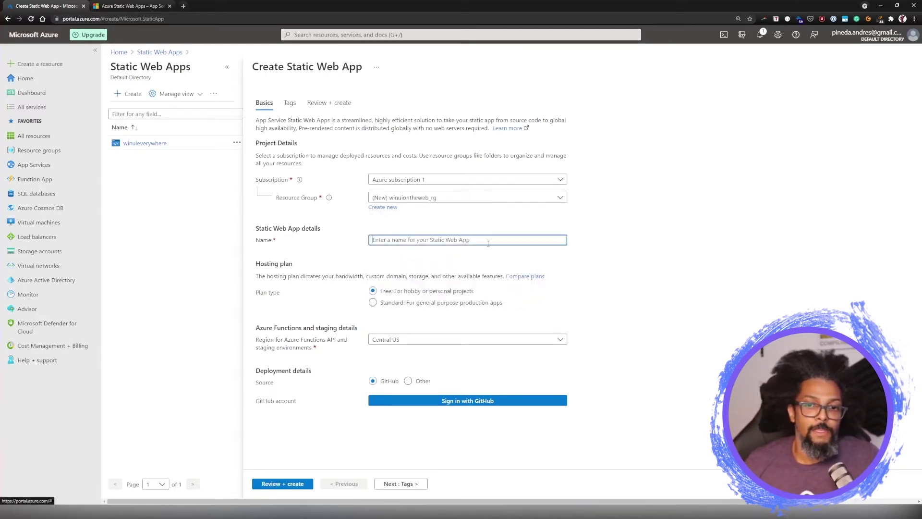
pyautogui.hotkey('ctrl', 'v')
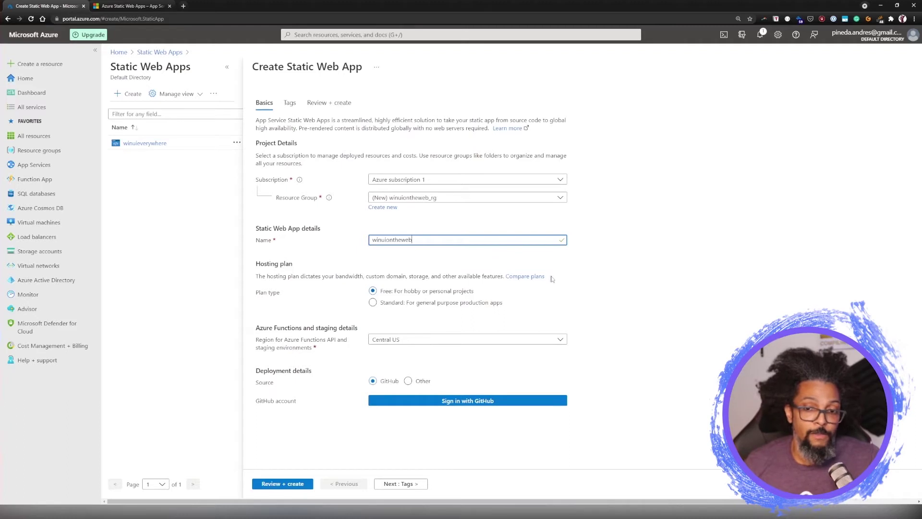
pyautogui.click(525, 341)
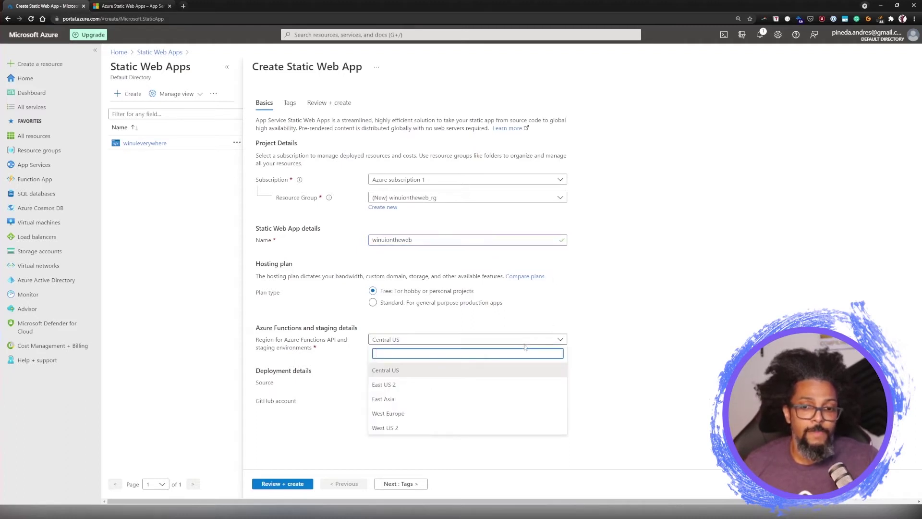
pyautogui.click(445, 384)
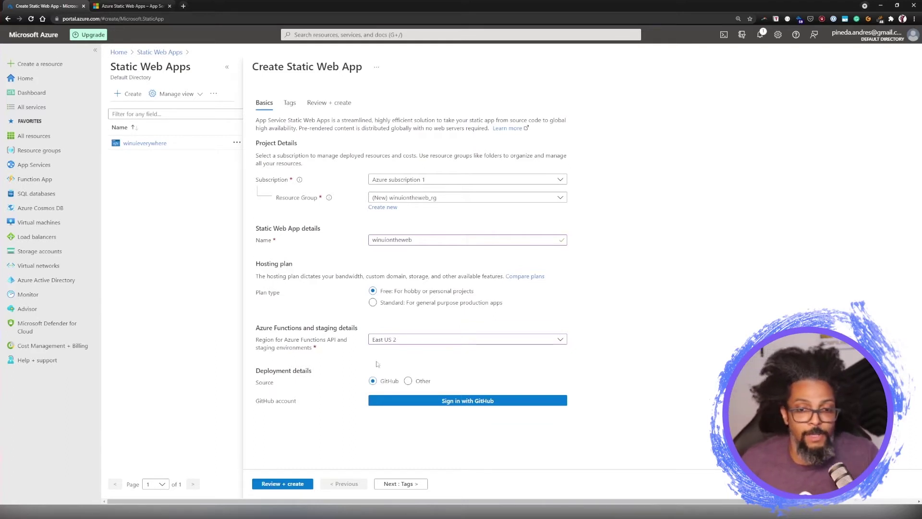
# Sign in with GitHub as the deployment source, authorize Azure Static Web Apps and confirm access with the account password.
pyautogui.click(396, 399)
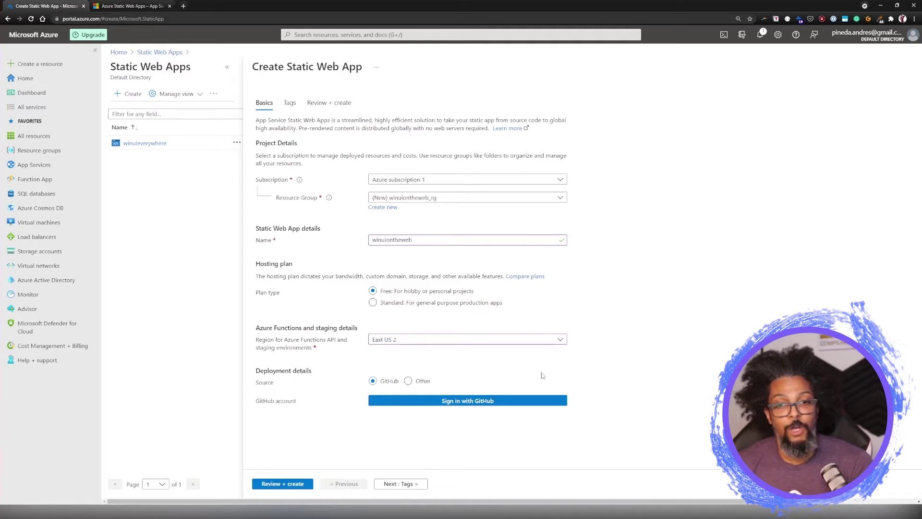
pyautogui.click(442, 401)
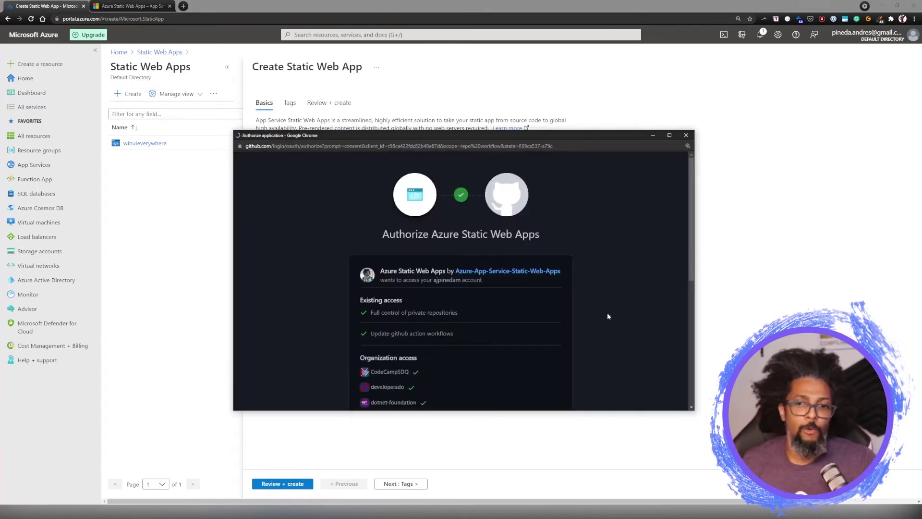
pyautogui.scroll(-5, 635, 298)
pyautogui.click(526, 303)
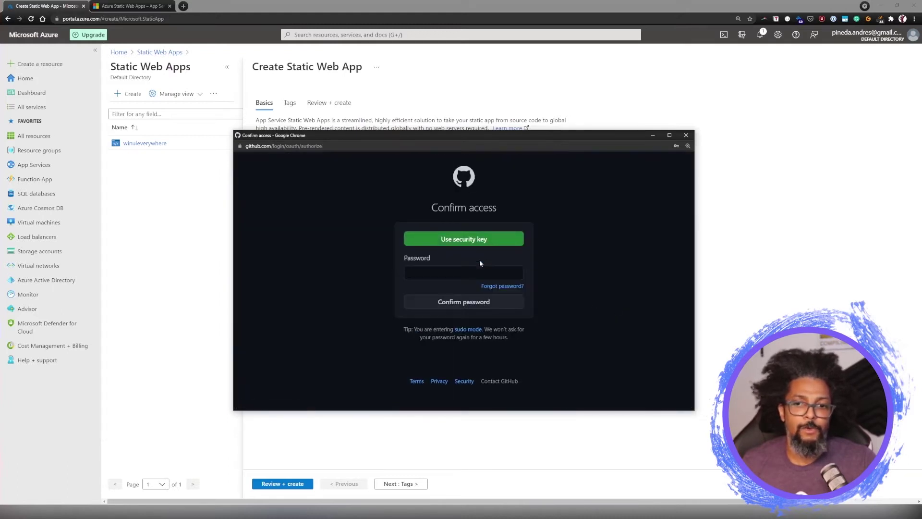
pyautogui.click(480, 272)
pyautogui.click(463, 291)
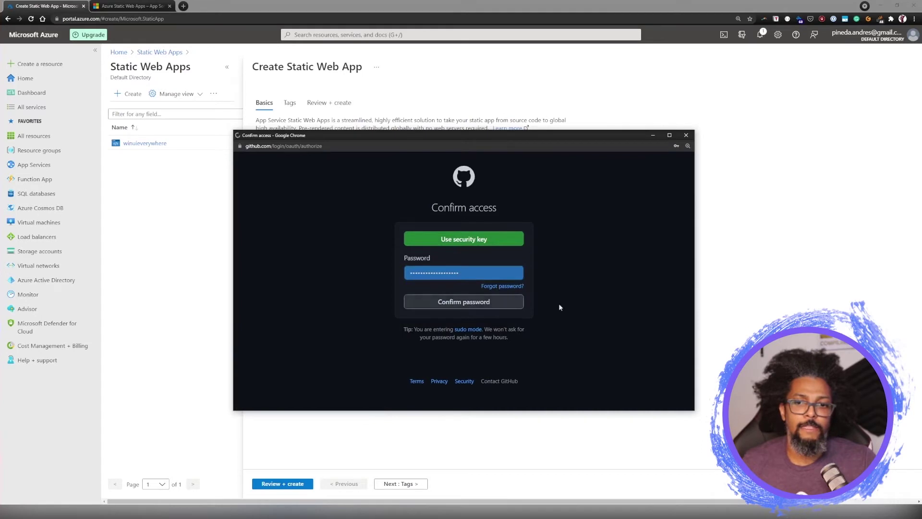
pyautogui.press('Return')
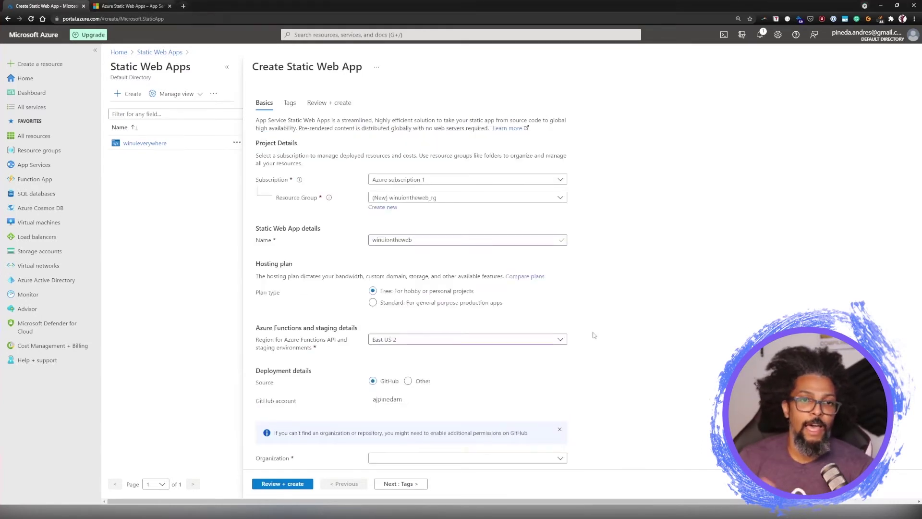
# Set the deployment source to the personal GitHub account as organization, the winuiontheweb repository and the main branch.
pyautogui.scroll(-1, 594, 335)
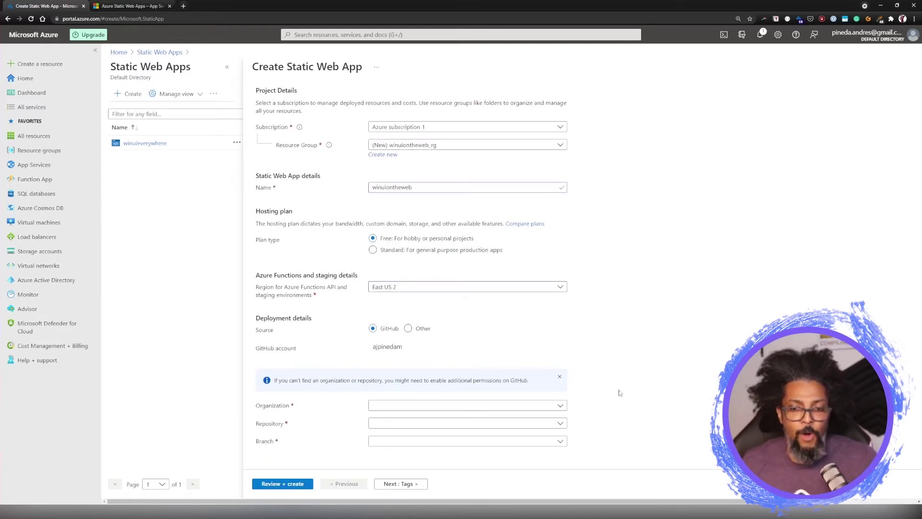
pyautogui.click(544, 406)
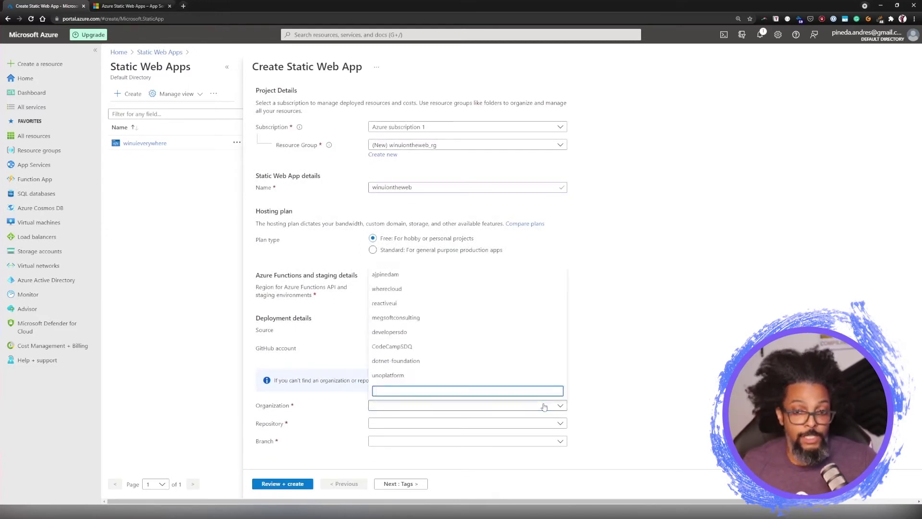
pyautogui.click(483, 276)
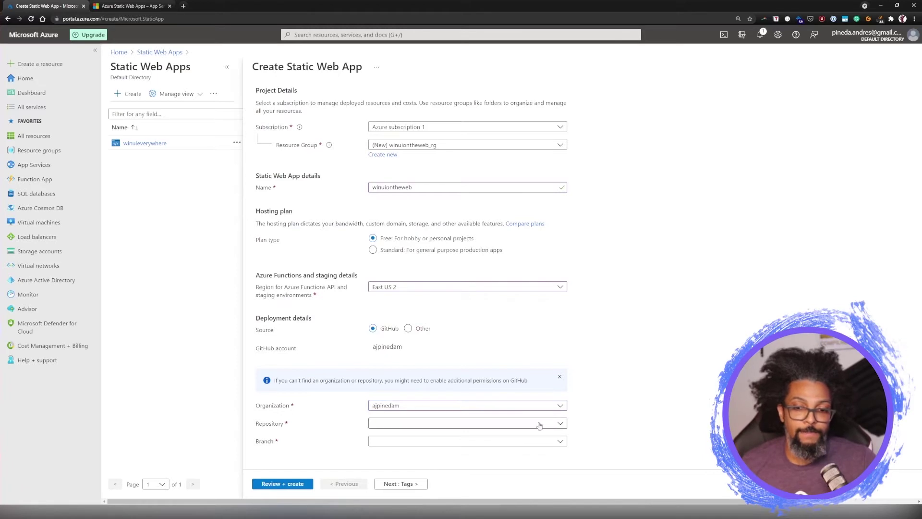
pyautogui.click(520, 424)
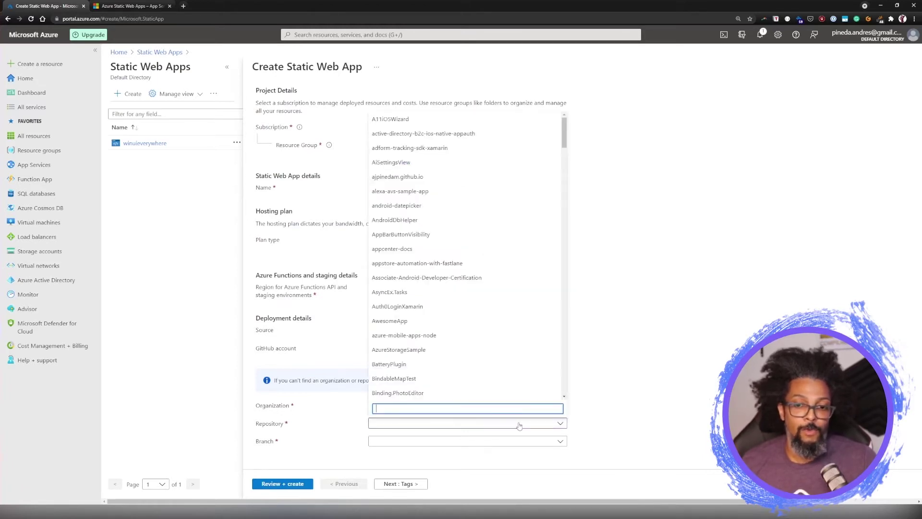
pyautogui.write('winuiontheweb')
pyautogui.press('Return')
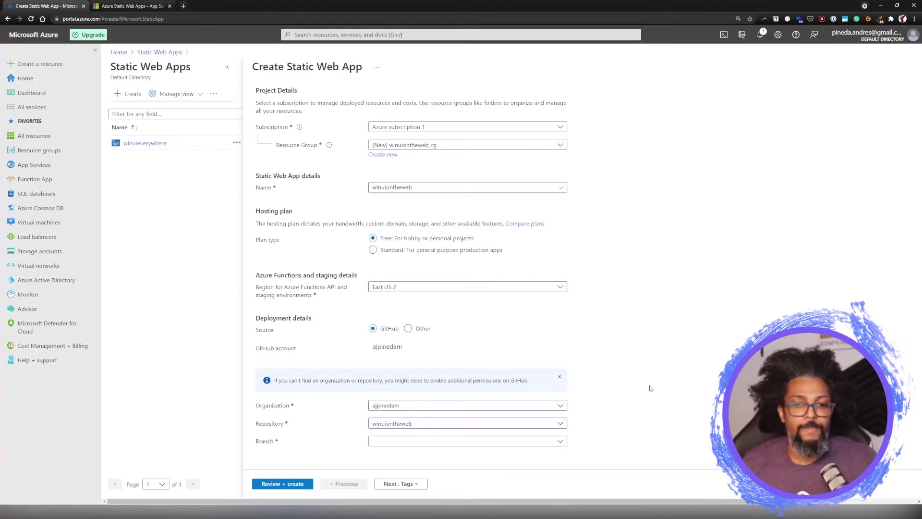
pyautogui.click(560, 442)
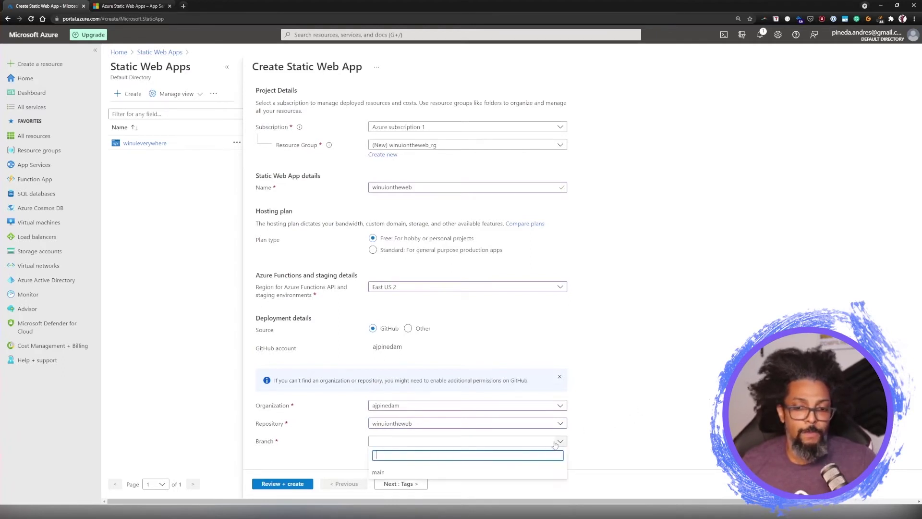
pyautogui.click(519, 473)
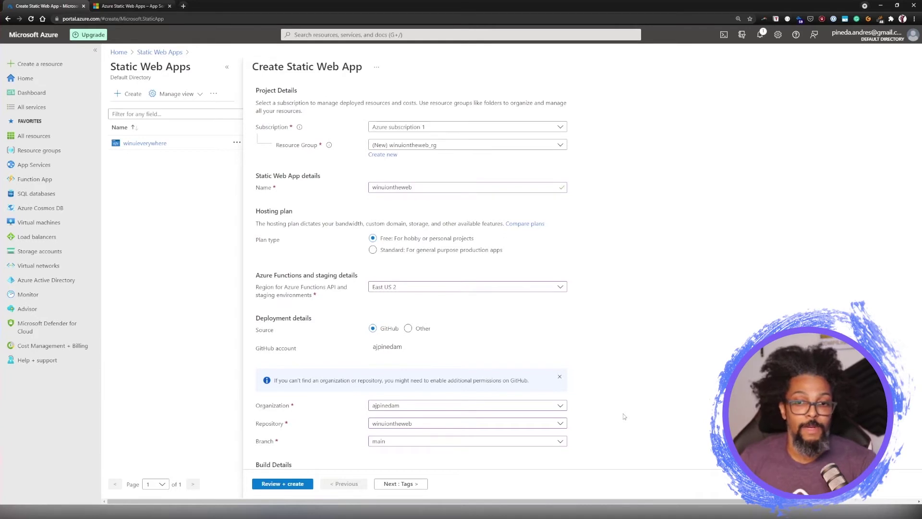
pyautogui.scroll(-2, 625, 416)
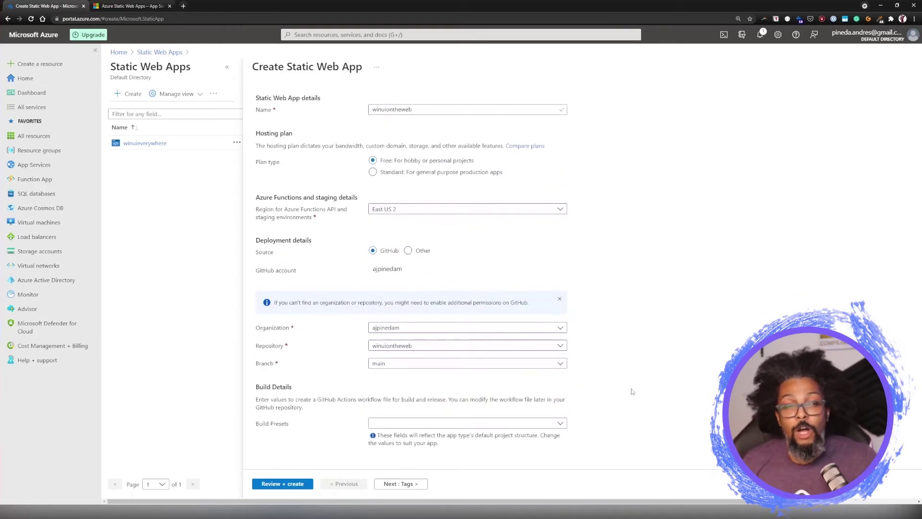
pyautogui.scroll(3, 632, 391)
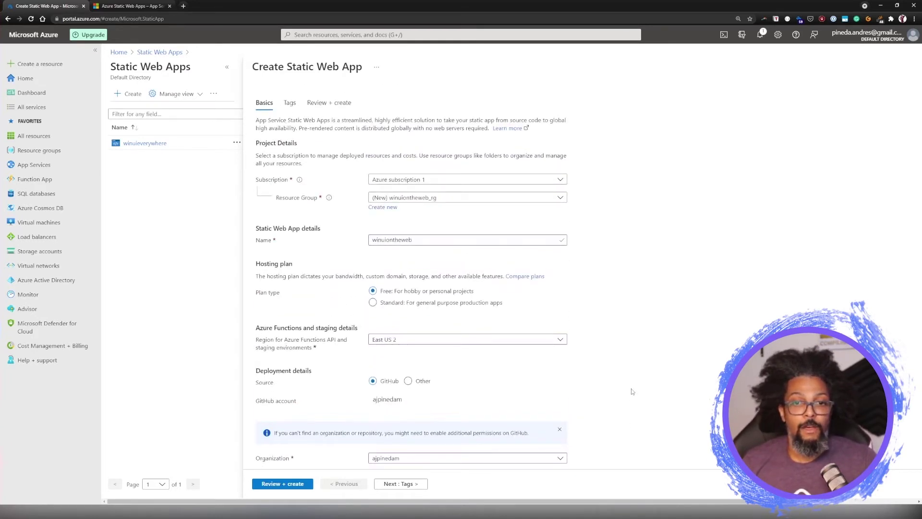
pyautogui.scroll(-2, 632, 391)
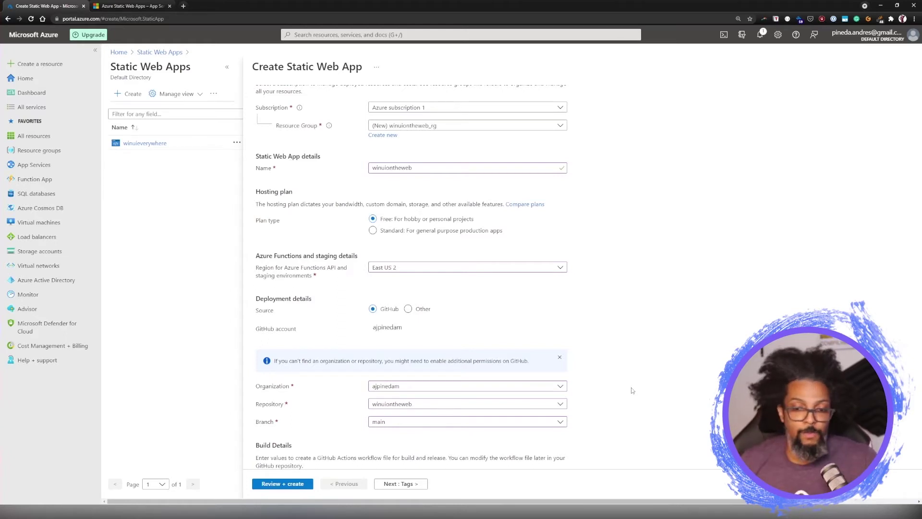
pyautogui.scroll(-1, 632, 390)
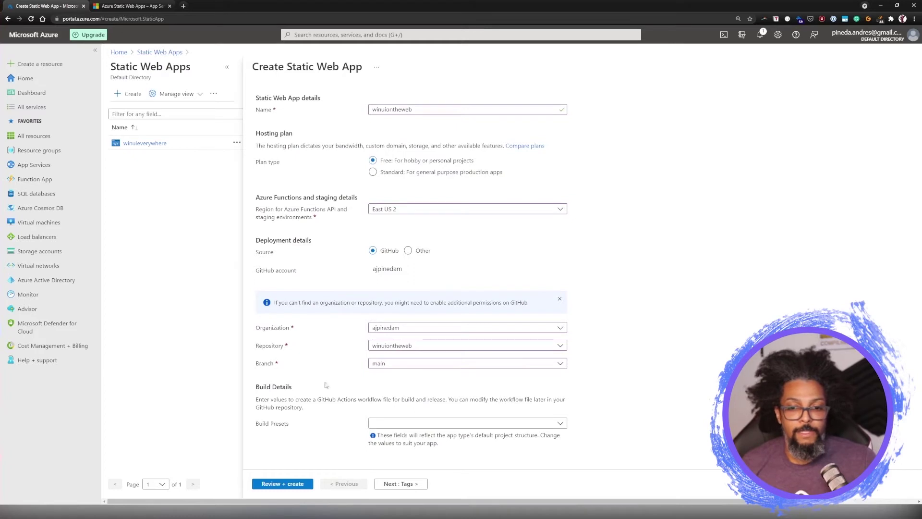
# Set the build preset to Custom, keep the app location as /, and review and create the static web app.
pyautogui.click(537, 423)
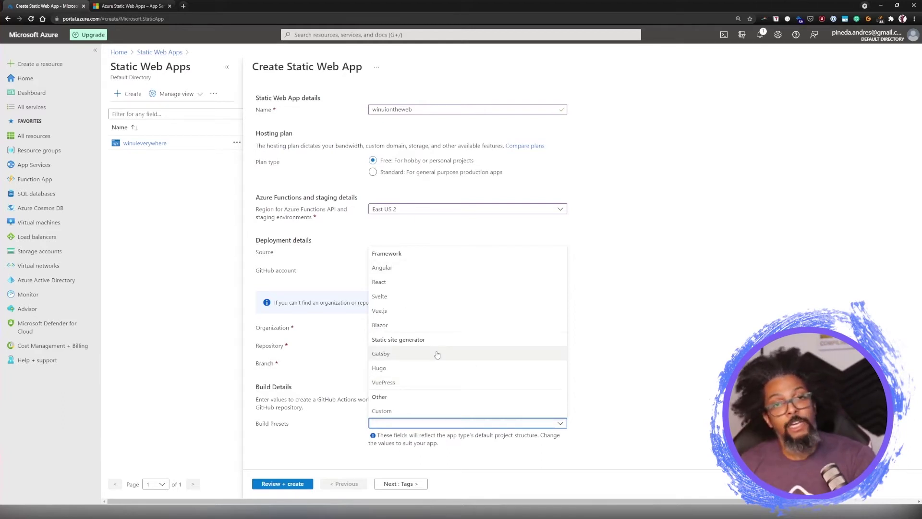
pyautogui.click(418, 411)
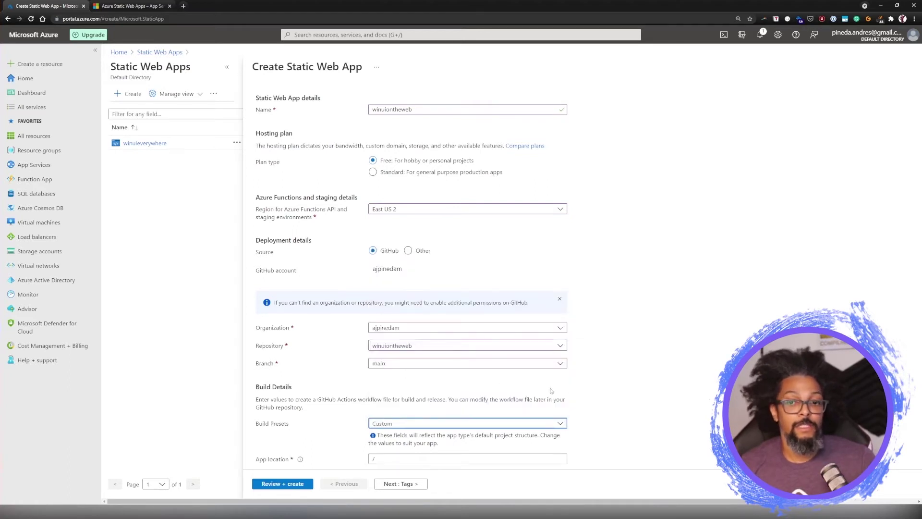
pyautogui.scroll(-1, 608, 399)
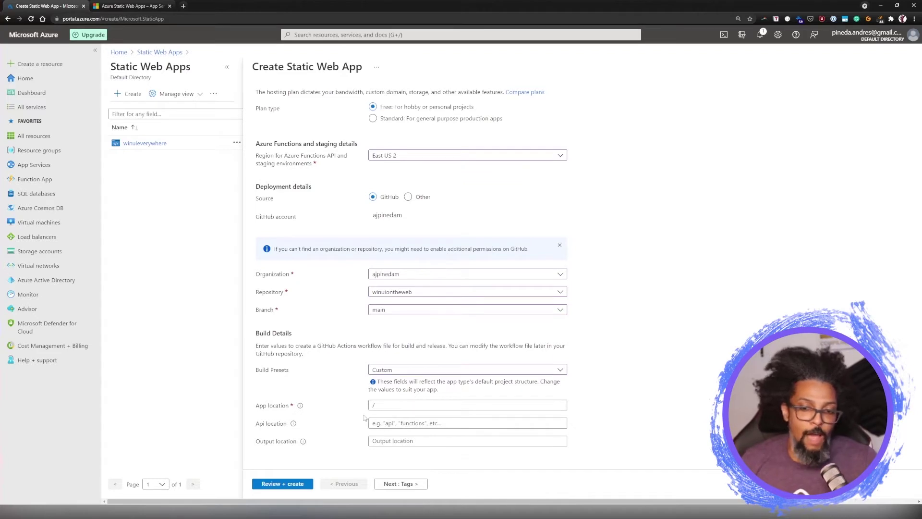
pyautogui.click(284, 484)
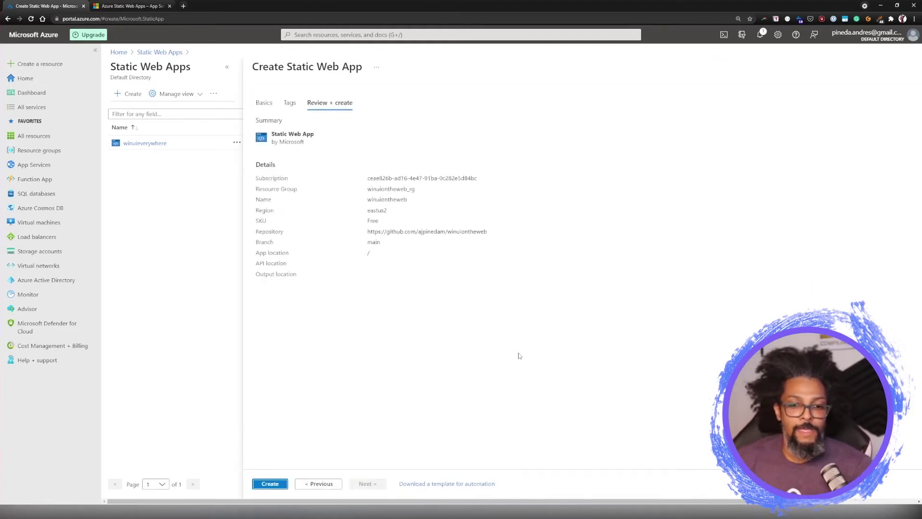
pyautogui.click(275, 484)
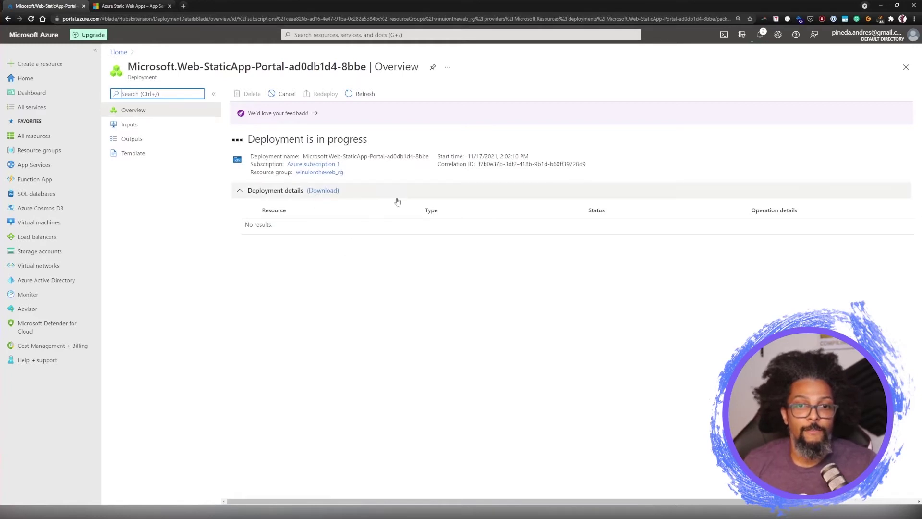
# Open the deployed winuiontheweb resource and visit its site URL and its GitHub Action runs.
pyautogui.click(798, 100)
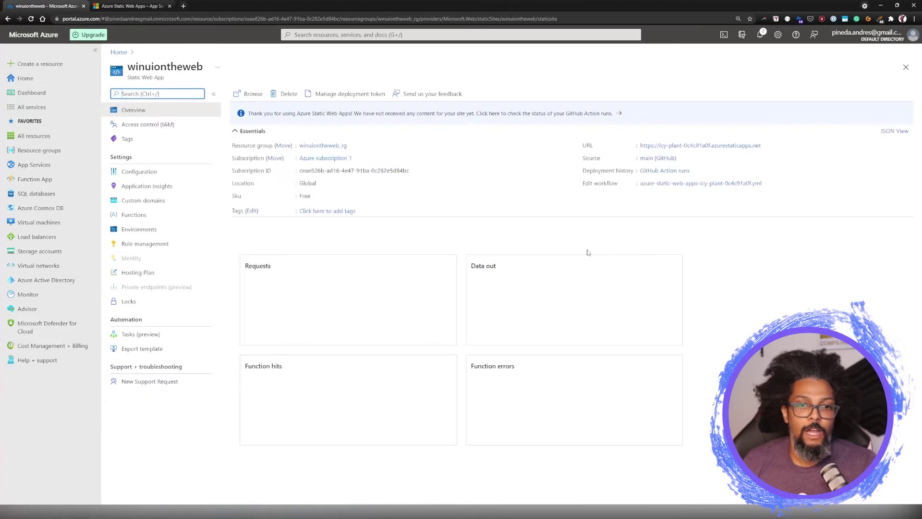
pyautogui.click(700, 145)
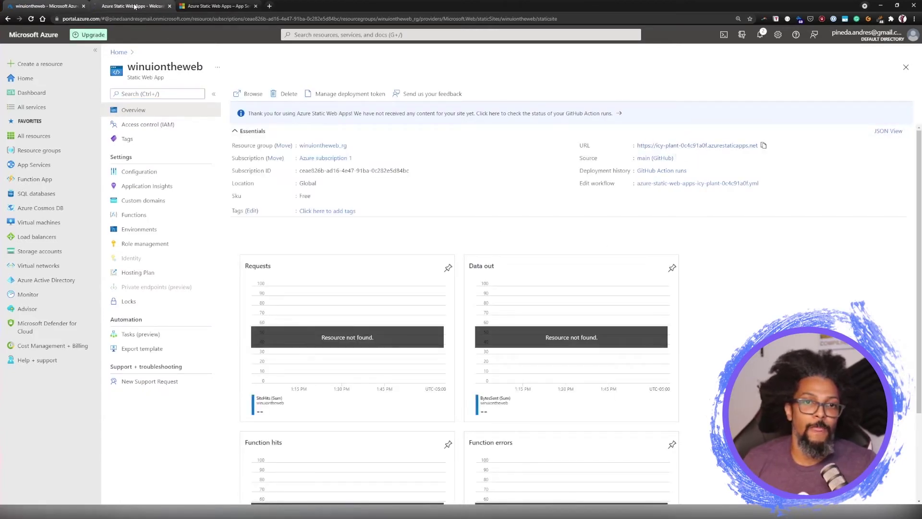
pyautogui.click(666, 172)
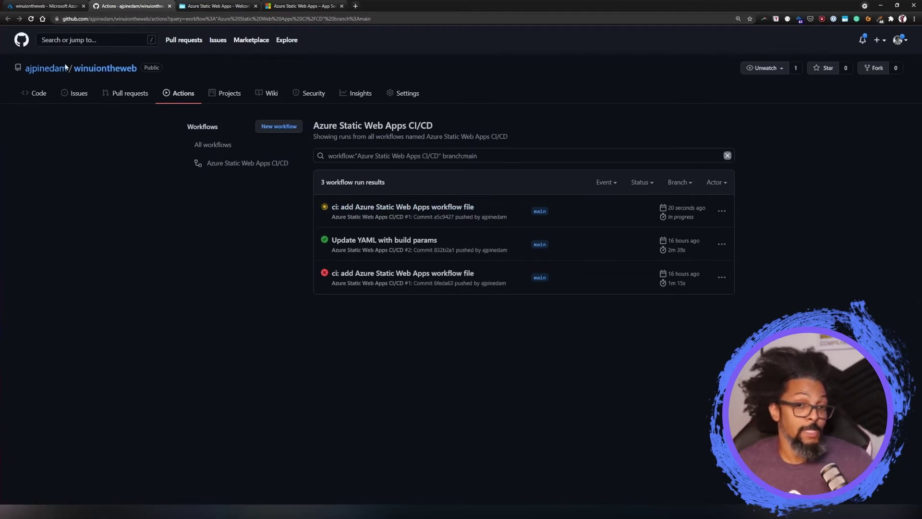
# Open azure-static-web-apps-icy-plant-0c4c91a0f.yml from the repository's .github/workflows folder and examine its build and deploy configuration.
pyautogui.click(33, 92)
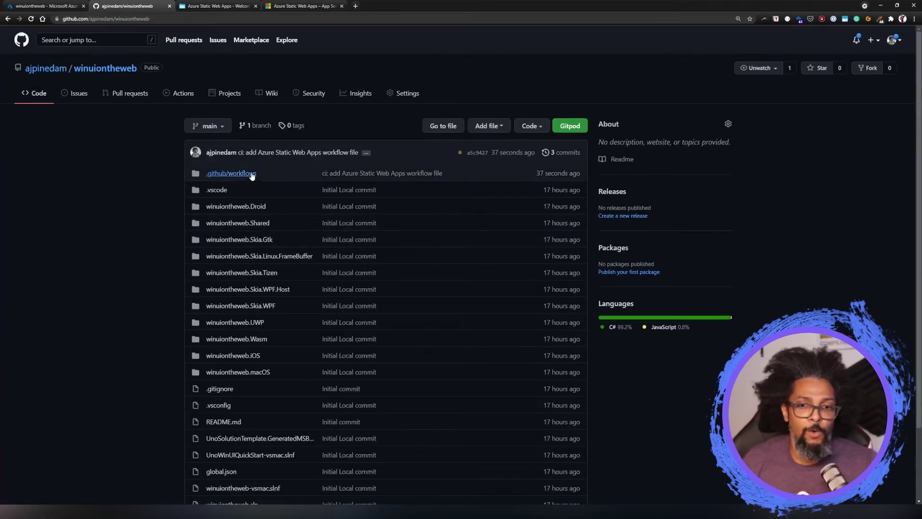
pyautogui.click(240, 174)
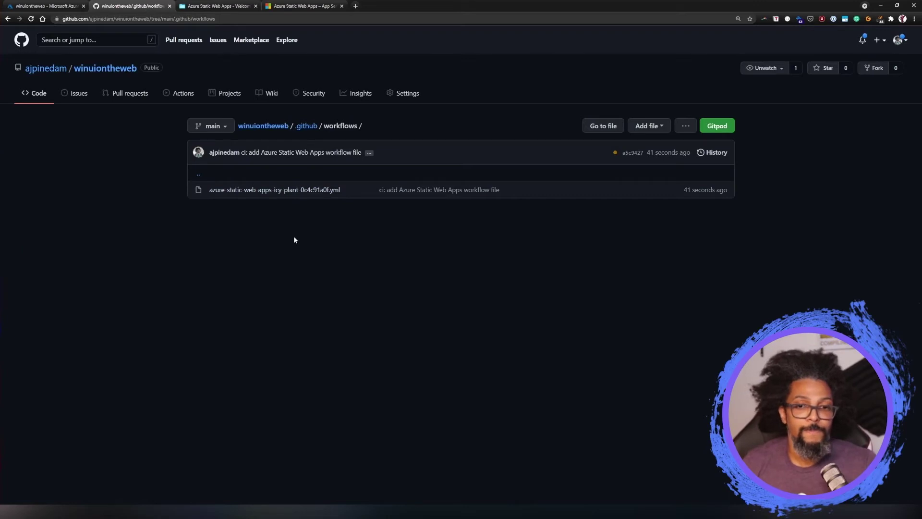
pyautogui.click(288, 190)
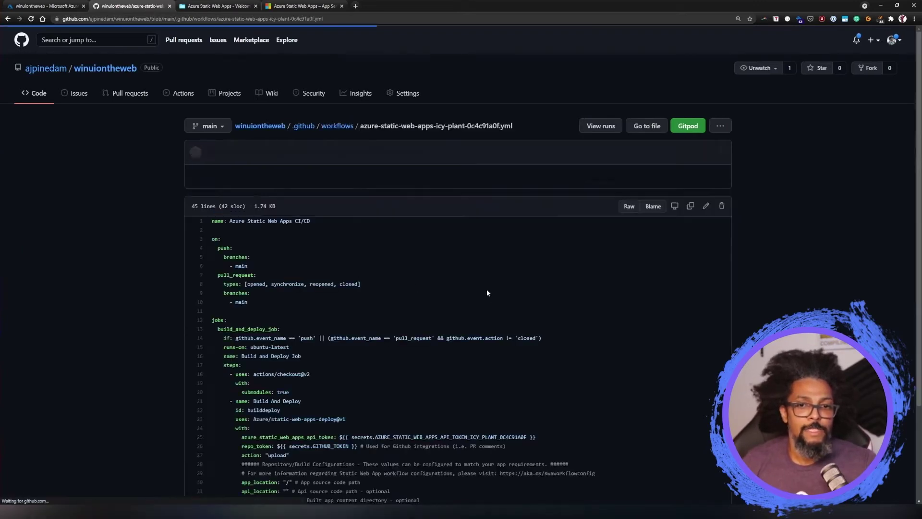
pyautogui.scroll(-3, 486, 289)
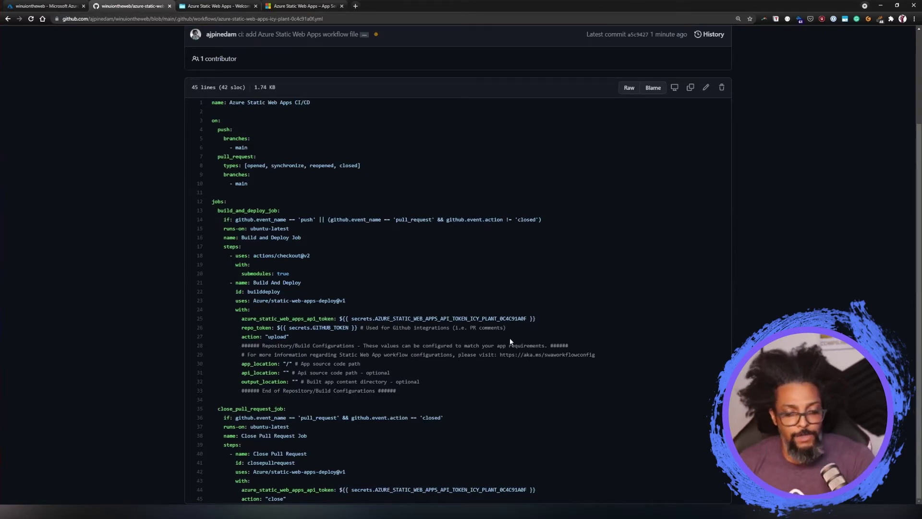
pyautogui.scroll(3, 509, 342)
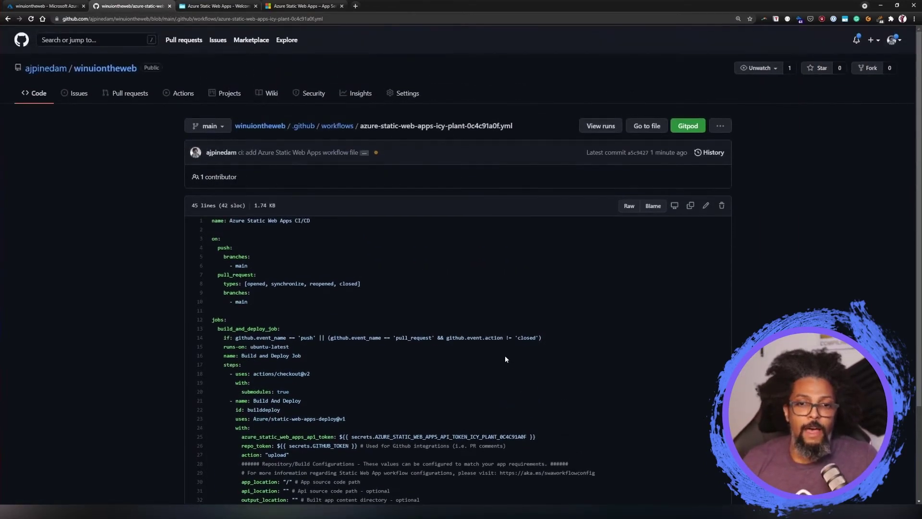
pyautogui.scroll(-3, 464, 357)
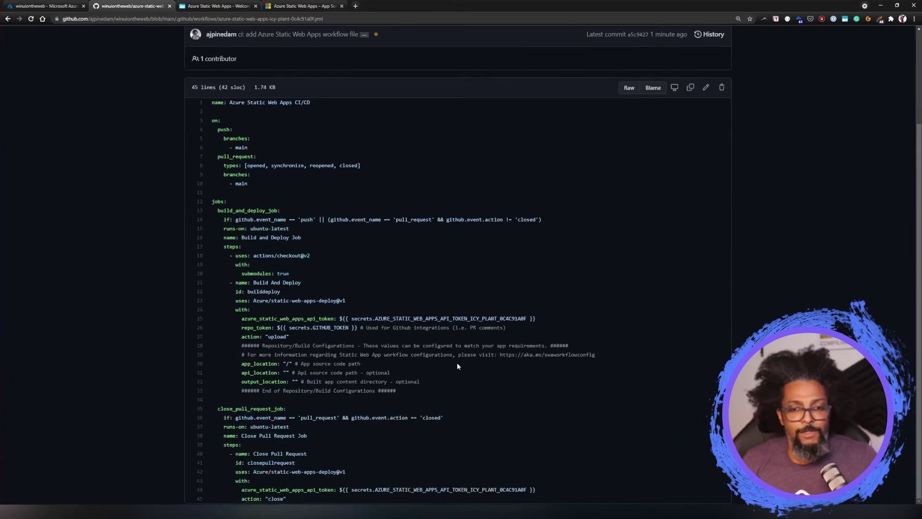
pyautogui.scroll(3, 457, 366)
pyautogui.scroll(-2, 457, 366)
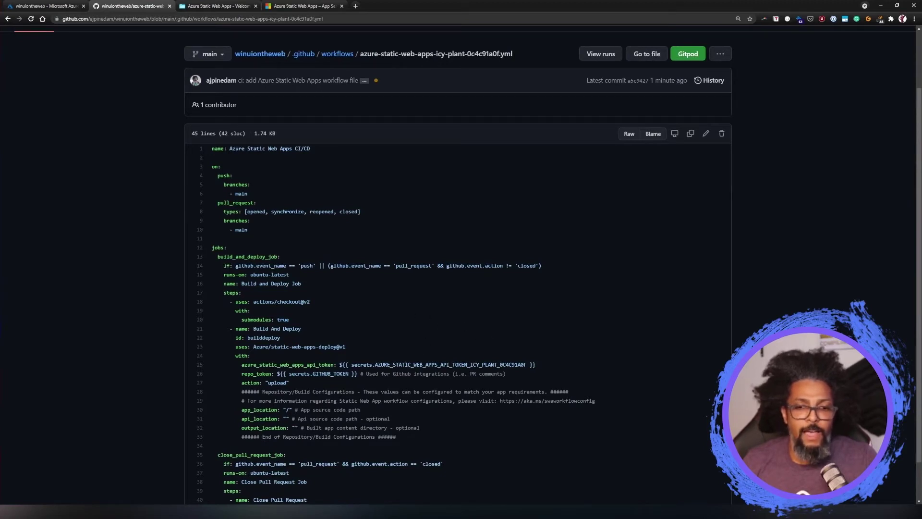
pyautogui.scroll(-1, 398, 342)
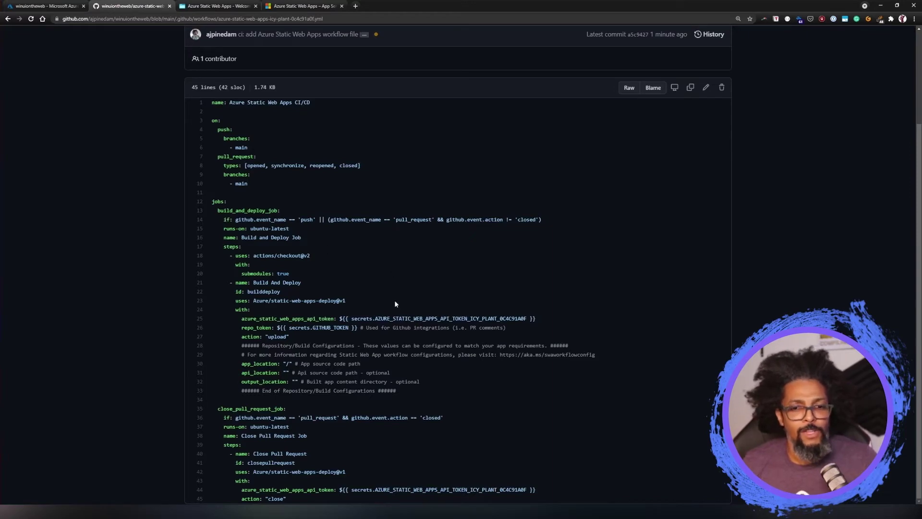
pyautogui.scroll(3, 390, 310)
pyautogui.scroll(-1, 390, 310)
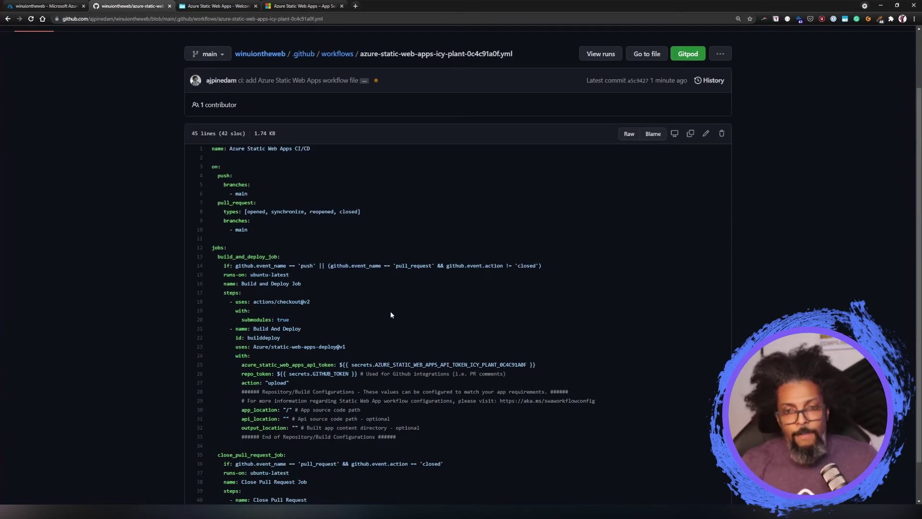
# Open the winuiontheweb repository in the github.dev editor, close the old workflow diff and open azure-static-web-apps-icy-plant-0c4c91a0f.yml for editing.
pyautogui.press('F5')
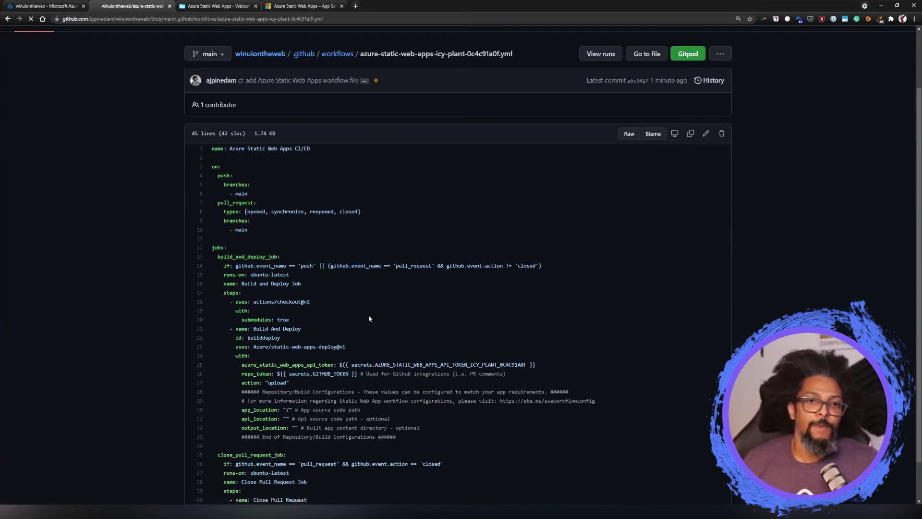
pyautogui.scroll(2, 255, 155)
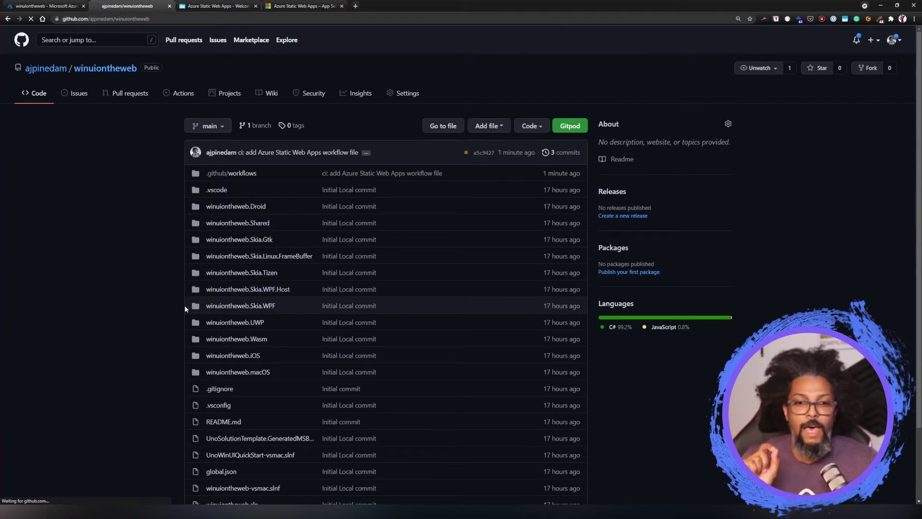
pyautogui.press('.')
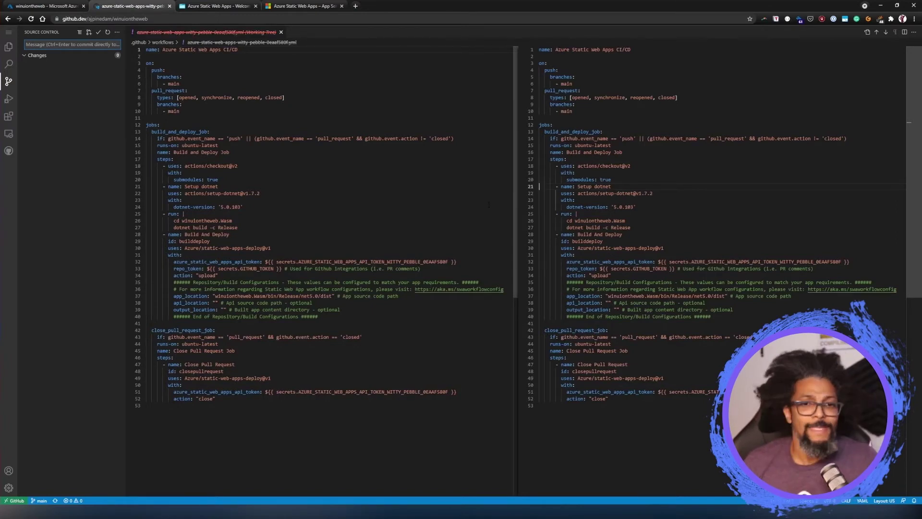
pyautogui.click(281, 32)
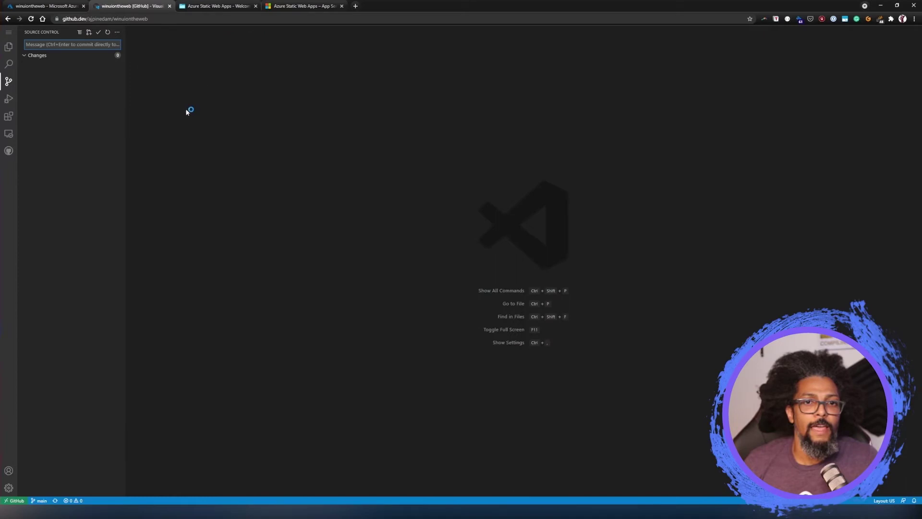
pyautogui.click(8, 47)
pyautogui.click(43, 59)
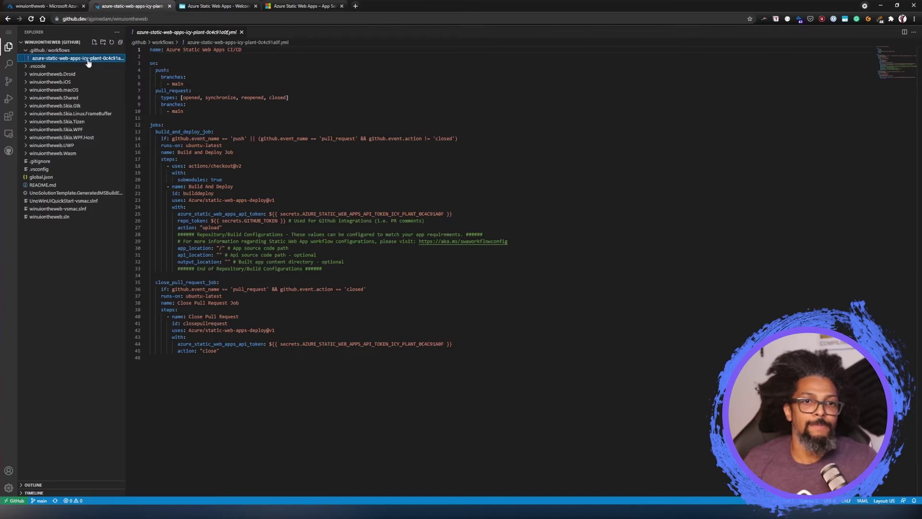
# Check the live static web app page and the status of its GitHub Action runs, and return to the workflow file in the editor.
pyautogui.click(197, 8)
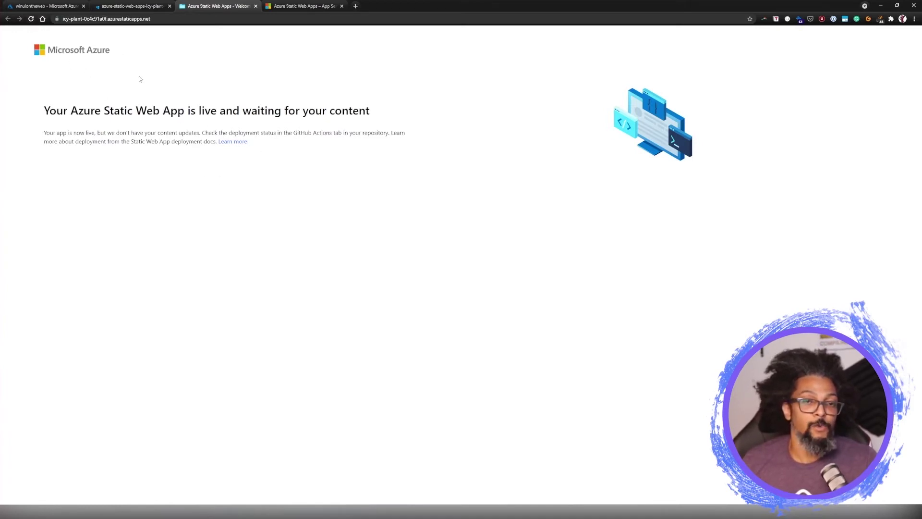
pyautogui.click(50, 8)
pyautogui.keyDown('ctrl'); pyautogui.click(663, 171); pyautogui.keyUp('ctrl')
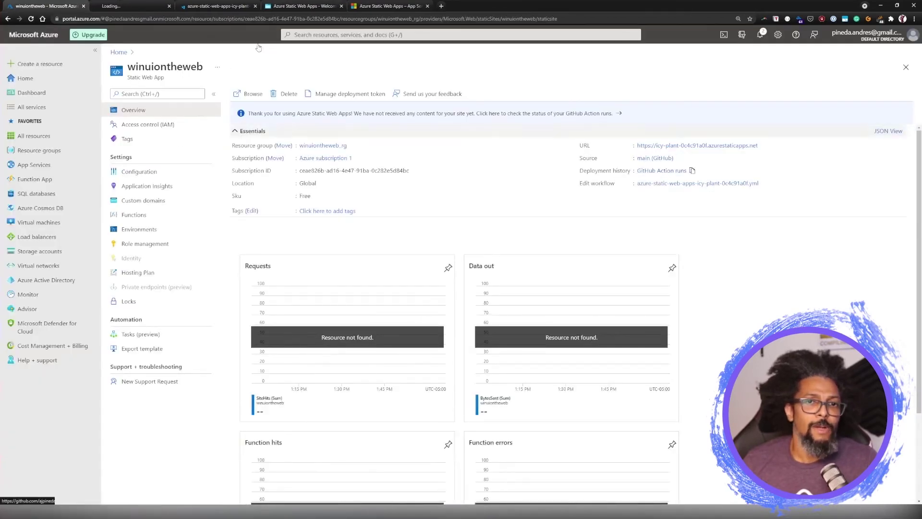
pyautogui.hotkey('ctrl', 'Tab')
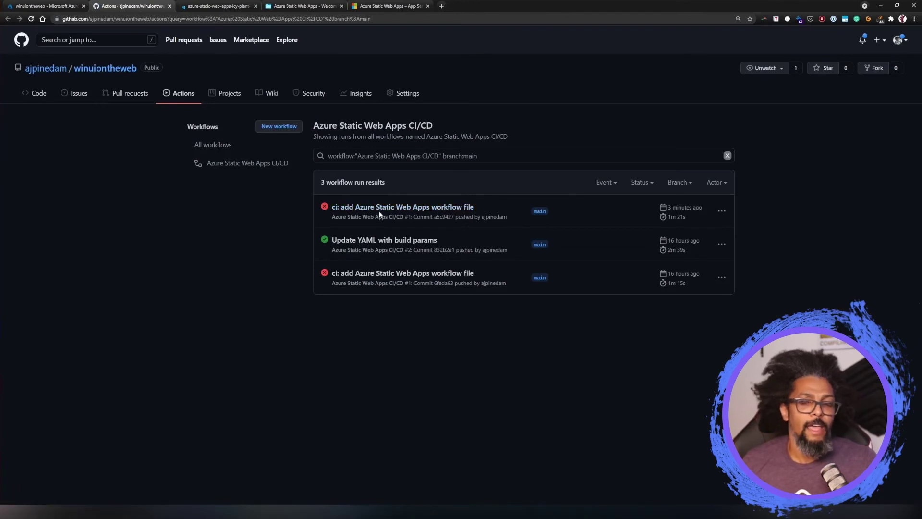
pyautogui.click(200, 9)
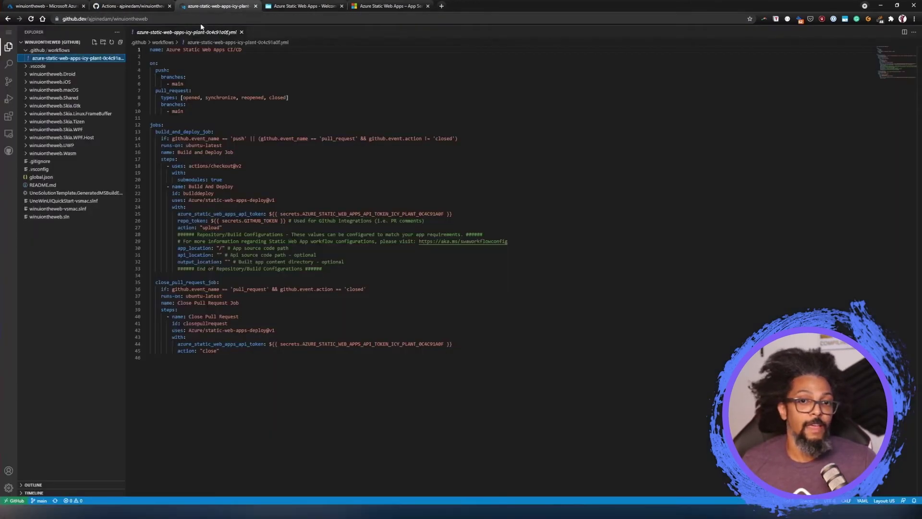
# Paste the copied checkout, Setup dotnet 5.0.103 and winuiontheweb.Wasm Release build steps on a new line before the Build And Deploy step.
pyautogui.click(242, 165)
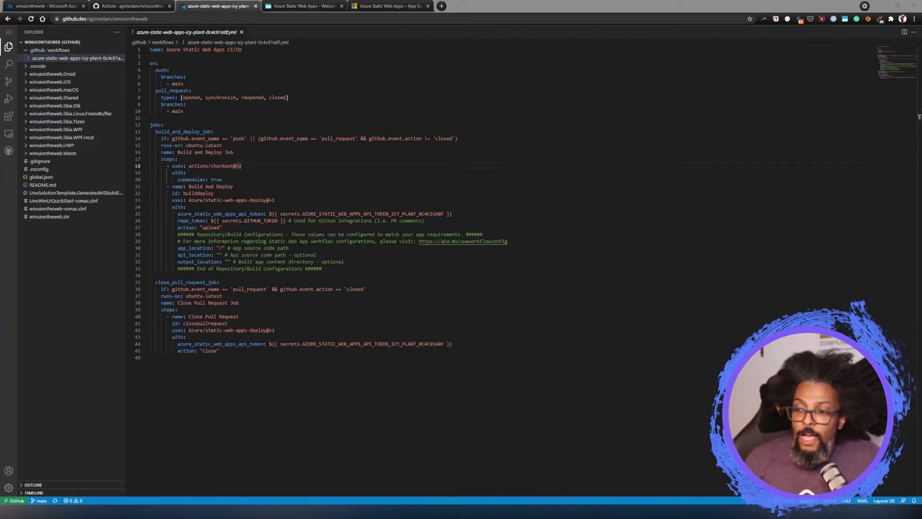
pyautogui.click(411, 189)
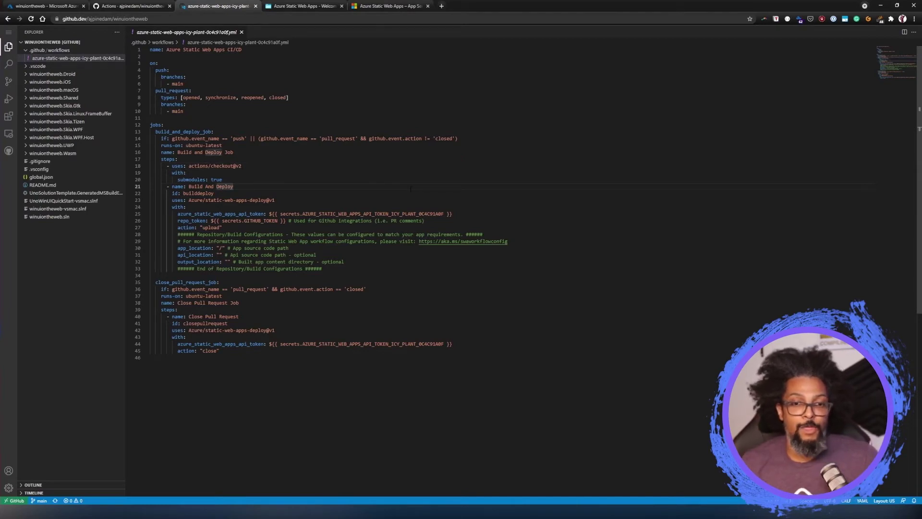
pyautogui.press('Up')
pyautogui.press('Return')
pyautogui.hotkey('ctrl', 'v')
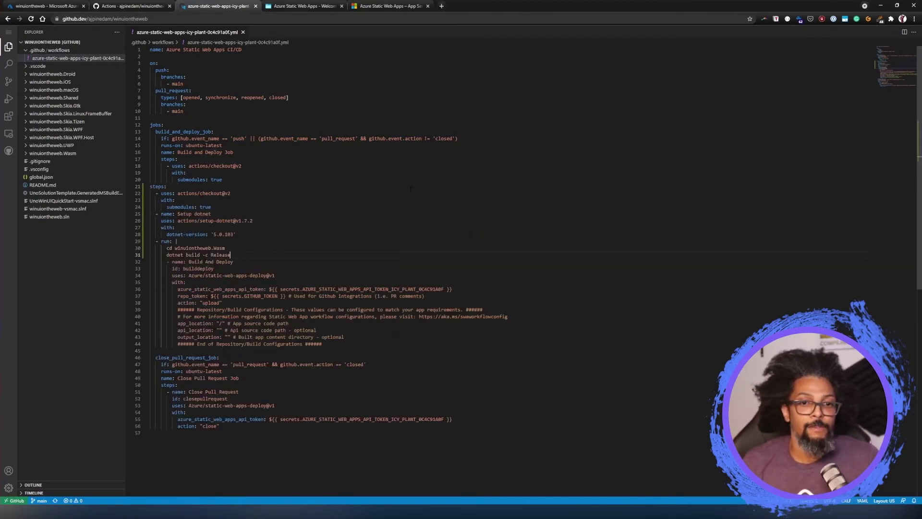
# Indent the whole pasted block of workflow steps by three levels.
pyautogui.hotkey('shift', 'Up')
pyautogui.hotkey('shift', 'Up')
pyautogui.hotkey('shift', 'Up')
pyautogui.hotkey('shift', 'Up')
pyautogui.hotkey('shift', 'Up')
pyautogui.hotkey('shift', 'Up')
pyautogui.hotkey('shift', 'Up')
pyautogui.hotkey('shift', 'Up')
pyautogui.hotkey('shift', 'Up')
pyautogui.hotkey('shift', 'Up')
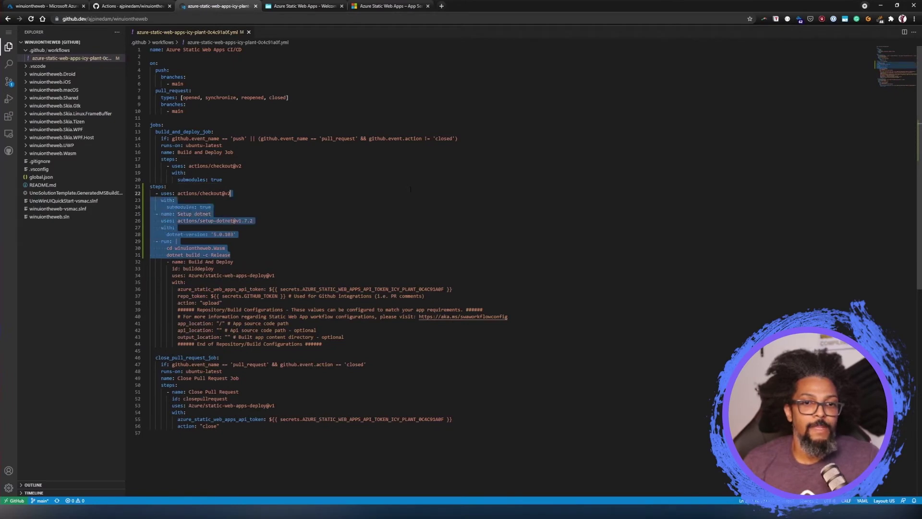
pyautogui.hotkey('shift', 'Home')
pyautogui.press('Tab')
pyautogui.press('Tab')
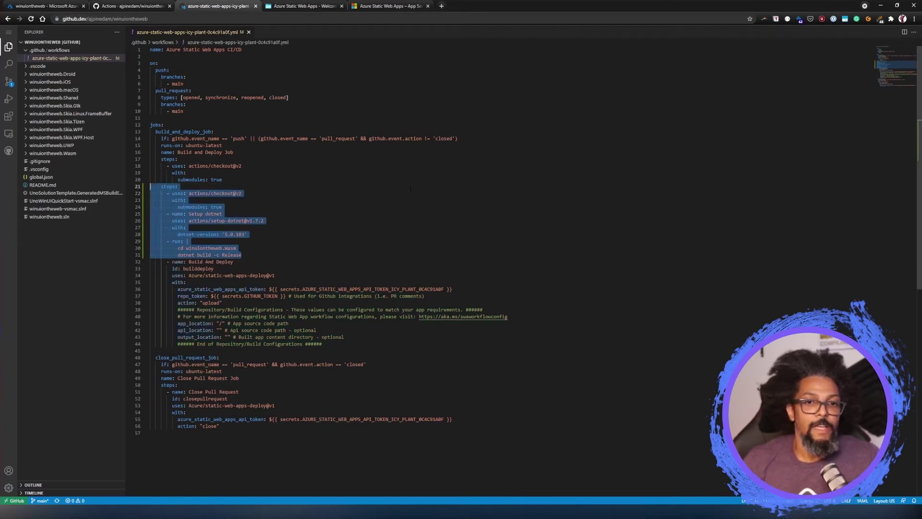
pyautogui.press('Tab')
pyautogui.press('Left')
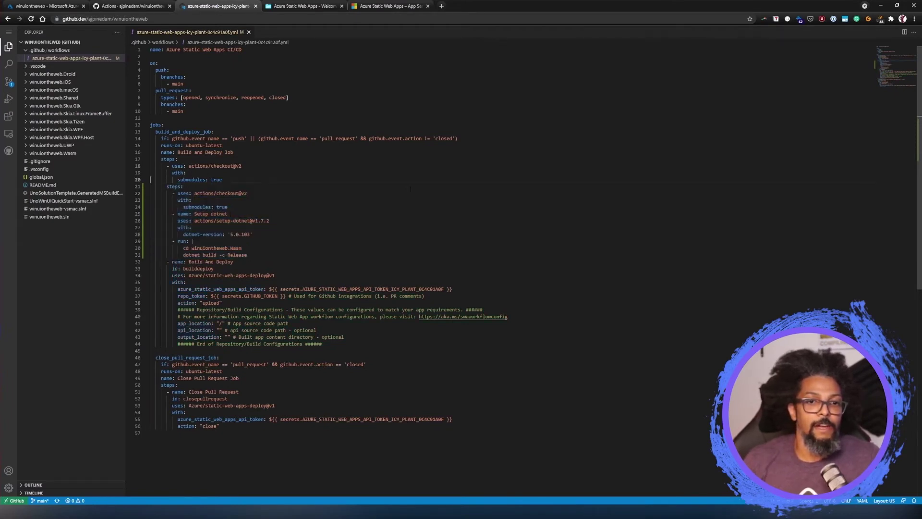
# Delete the duplicate steps header and checkout step with its submodules setting from the pasted block.
pyautogui.hotkey('shift', 'Down')
pyautogui.hotkey('shift', 'Down')
pyautogui.hotkey('shift', 'Down')
pyautogui.hotkey('shift', 'Down')
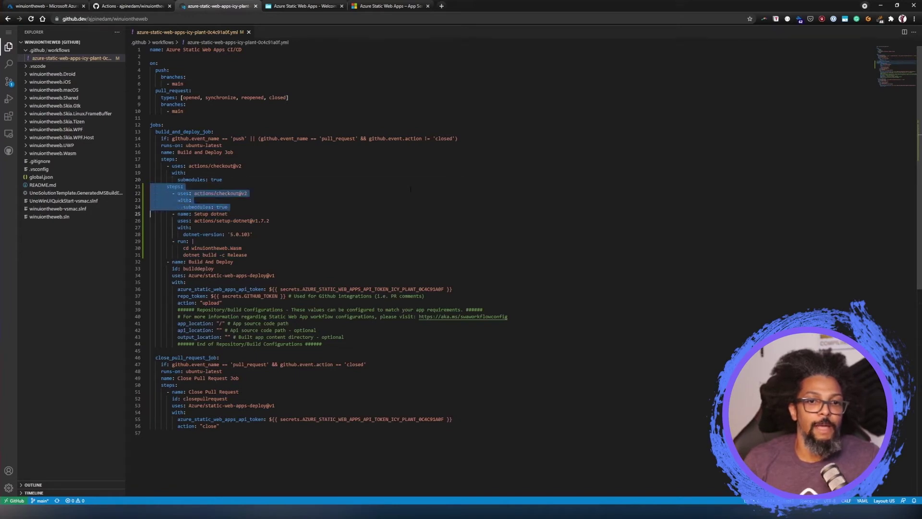
pyautogui.press('Delete')
# Outdent the Setup dotnet and run steps by one level to align them with the workflow's other steps.
pyautogui.hotkey('shift', 'Down')
pyautogui.hotkey('shift', 'Down')
pyautogui.hotkey('shift', 'Down')
pyautogui.hotkey('shift', 'Down')
pyautogui.hotkey('shift', 'Down')
pyautogui.hotkey('shift', 'Down')
pyautogui.hotkey('shift', 'Down')
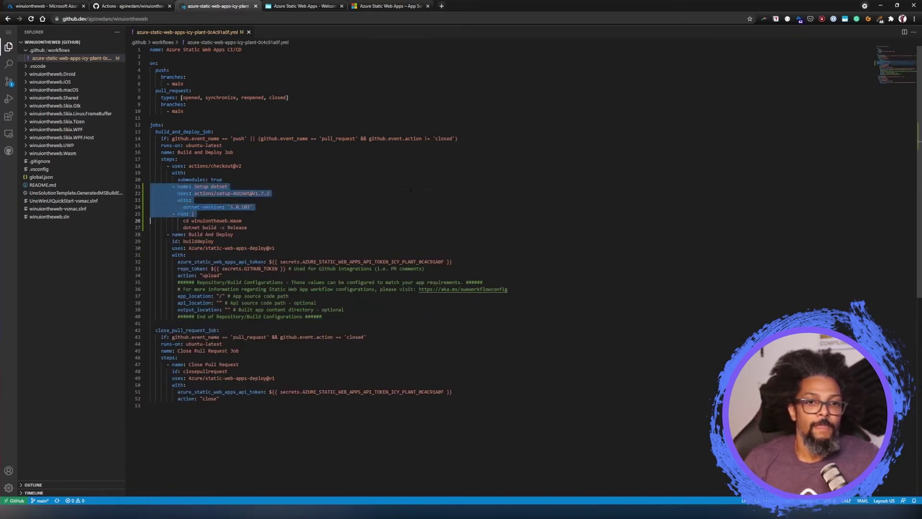
pyautogui.hotkey('shift', 'Tab')
pyautogui.press('Up')
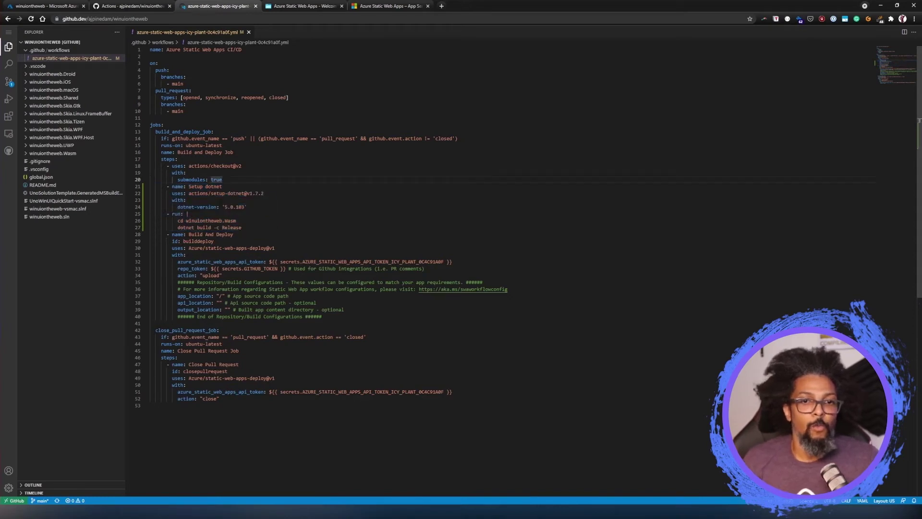
# Examine the workflow's checkout step, the Setup dotnet action and its dotnet-version, and the winuiontheweb.Wasm Release build commands.
pyautogui.press('Up')
pyautogui.doubleClick(227, 165)
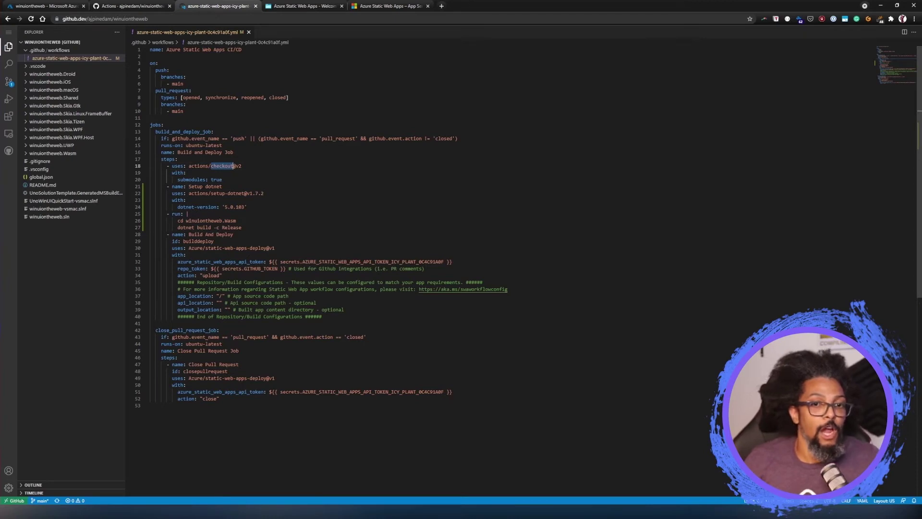
pyautogui.doubleClick(214, 186)
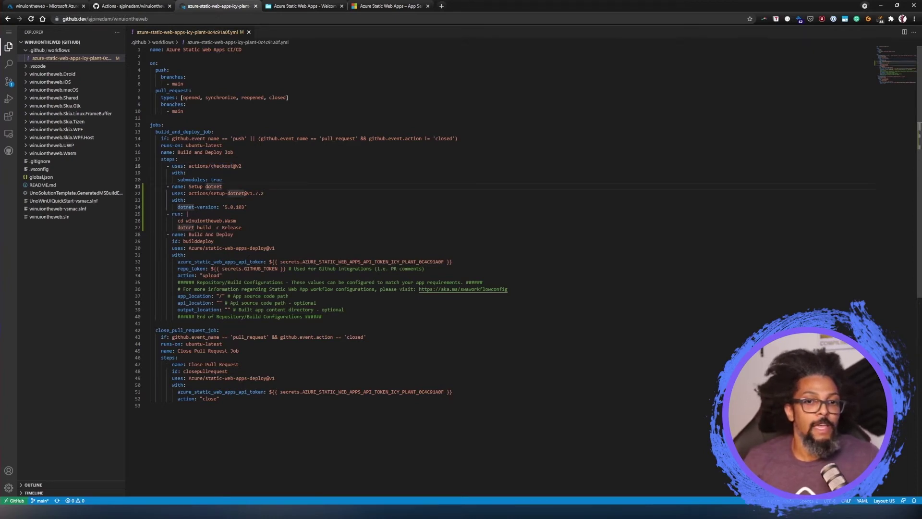
pyautogui.click(281, 194)
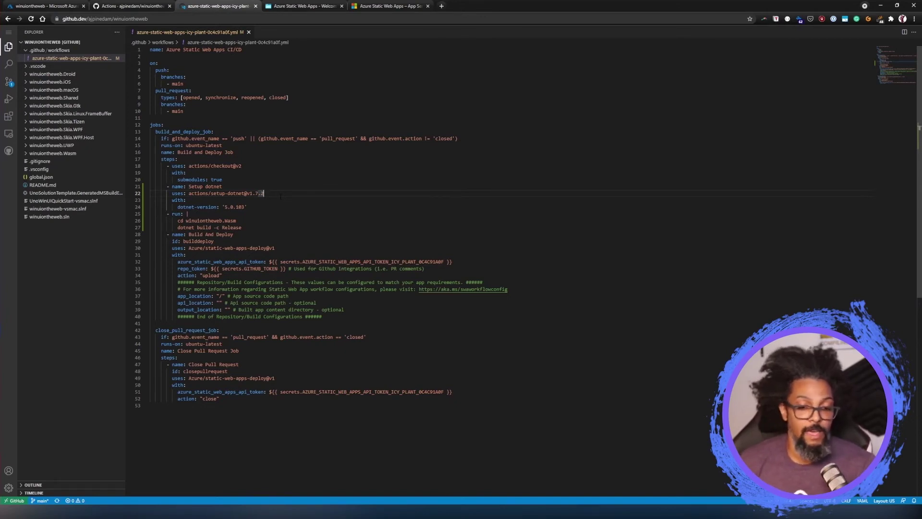
pyautogui.click(245, 193)
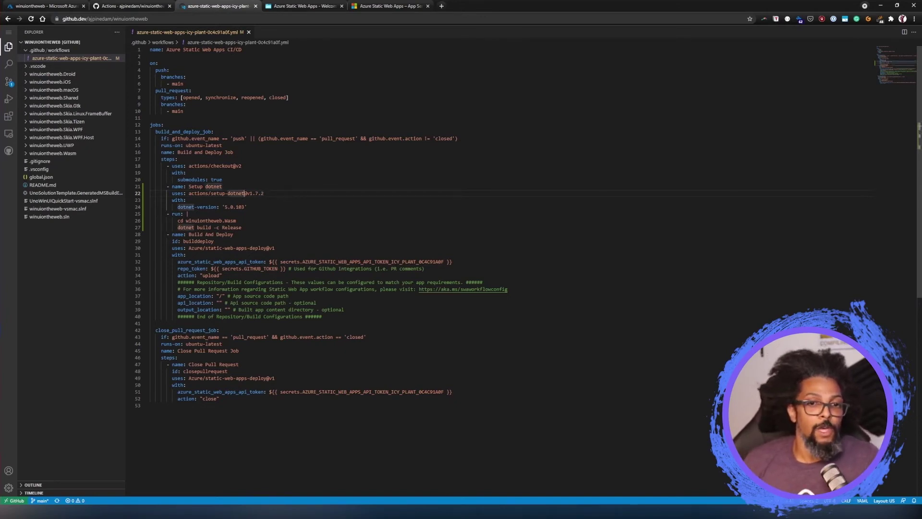
pyautogui.moveTo(223, 187); pyautogui.dragTo(167, 186)
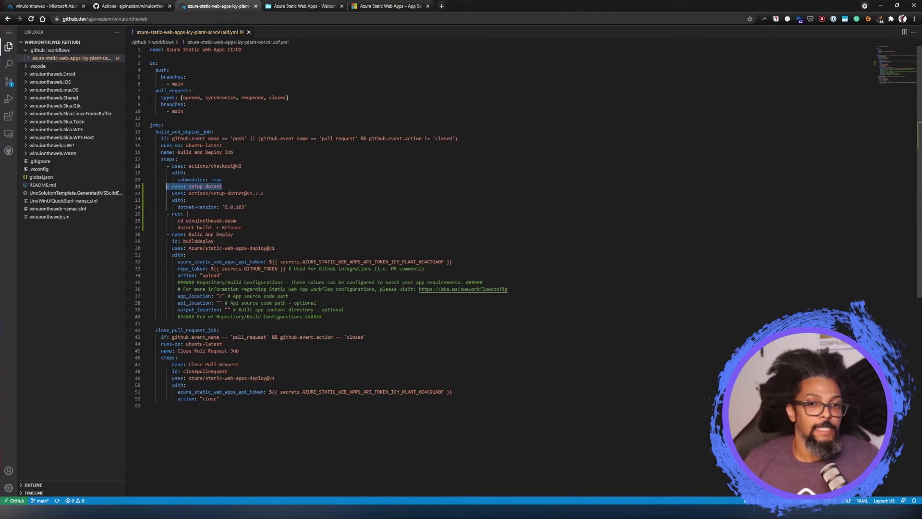
pyautogui.click(275, 194)
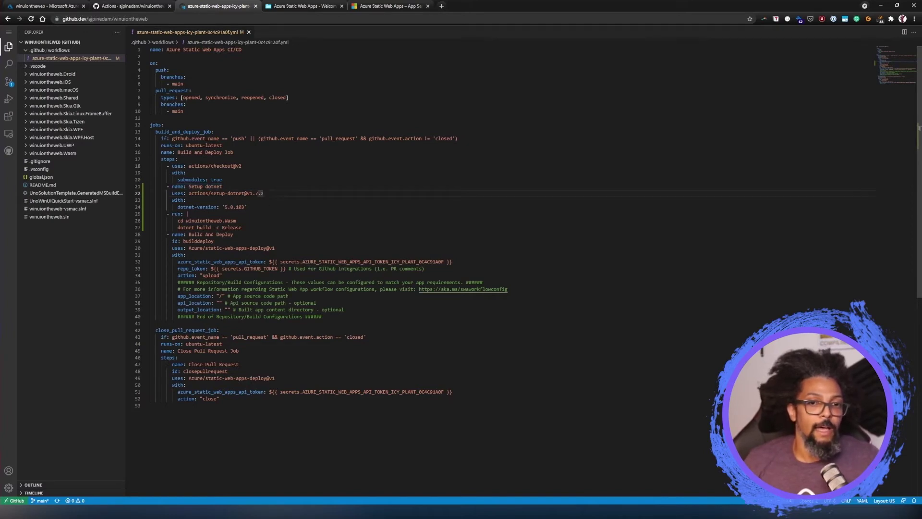
pyautogui.hotkey('shift', 'Home')
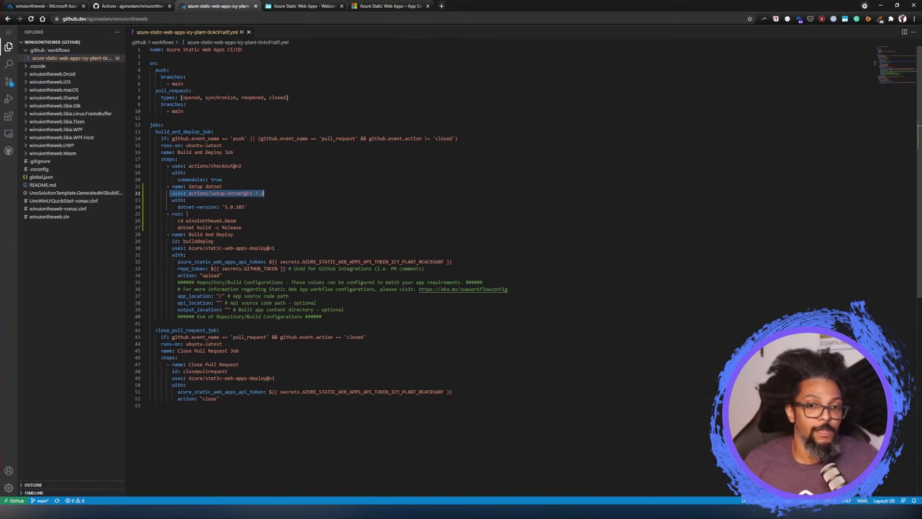
pyautogui.moveTo(222, 207); pyautogui.dragTo(246, 207)
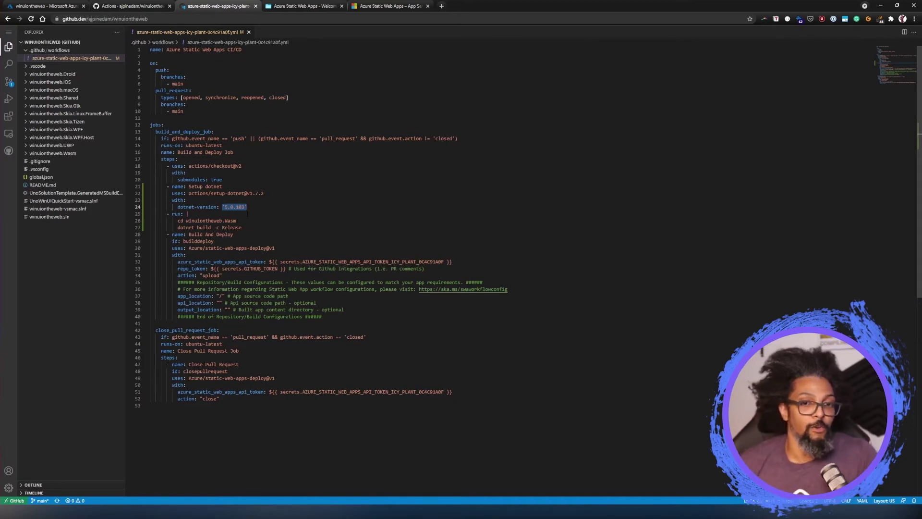
pyautogui.doubleClick(230, 221)
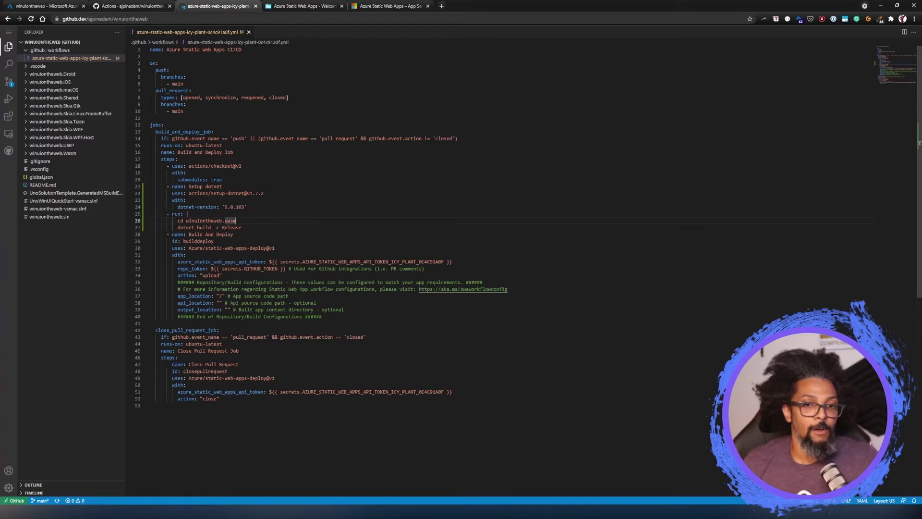
pyautogui.doubleClick(204, 221)
pyautogui.doubleClick(231, 220)
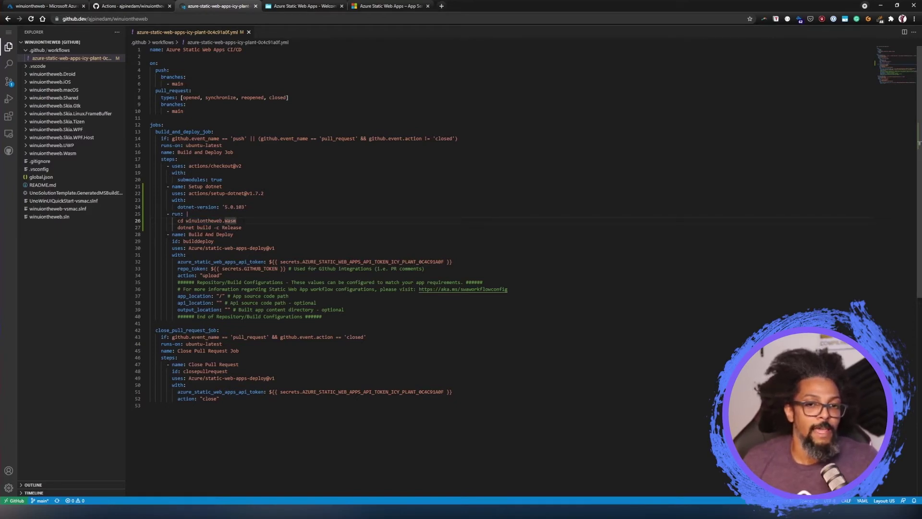
pyautogui.click(255, 228)
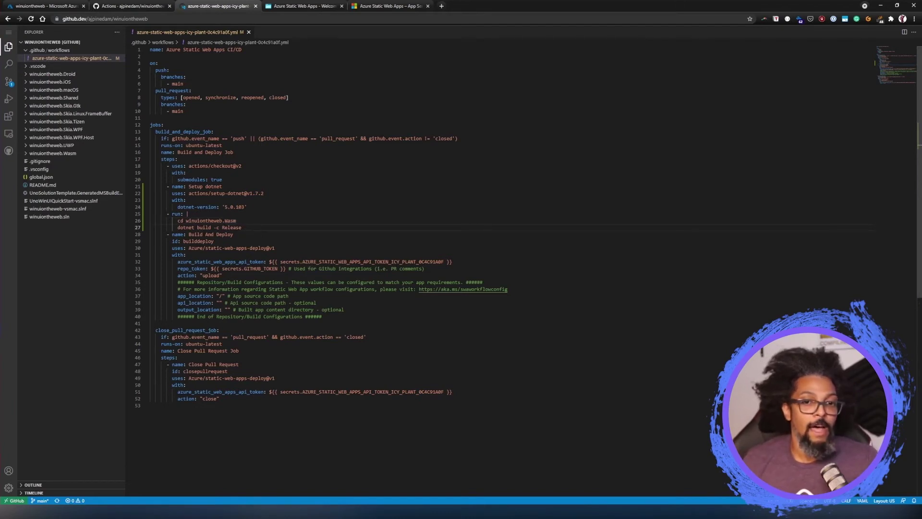
# Set the Build And Deploy step's app_location to "winuiontheweb.Wasm/bin/Release/net5.0/dist".
pyautogui.hotkey('alt', 'Tab')
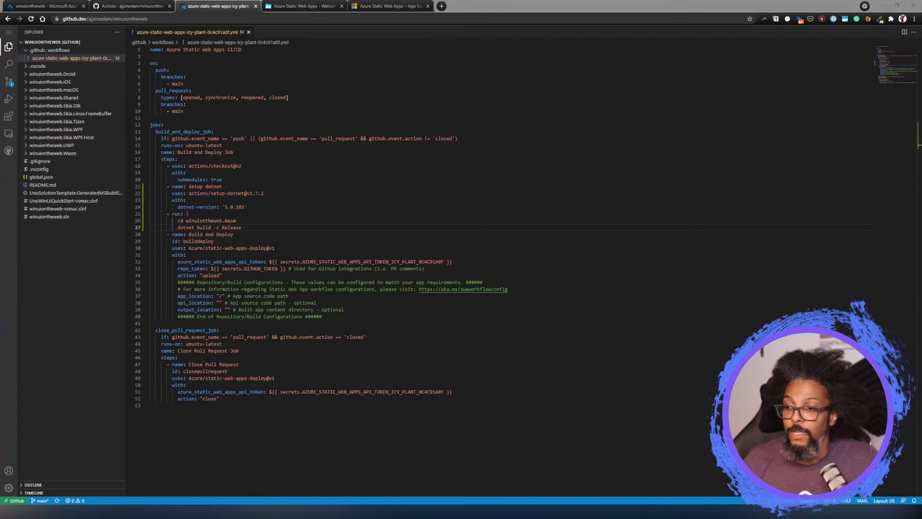
pyautogui.hotkey('alt', 'Tab')
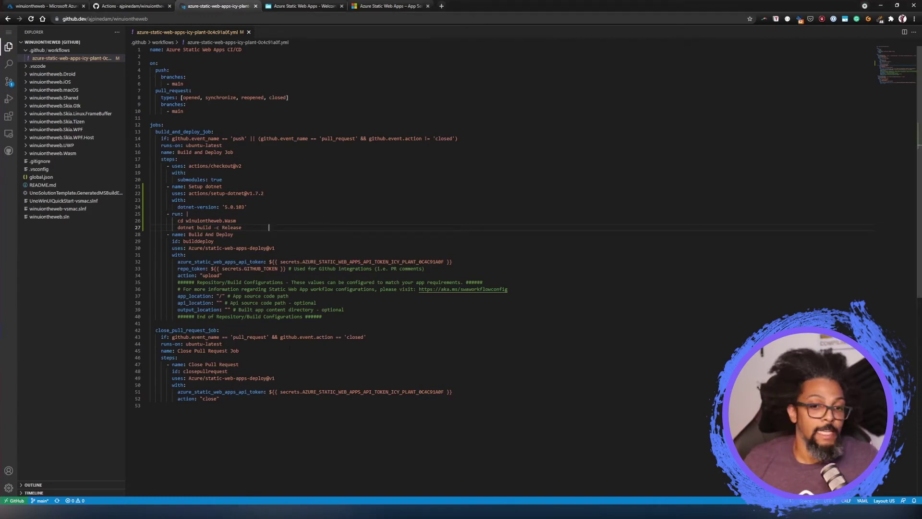
pyautogui.scroll(-1, 529, 224)
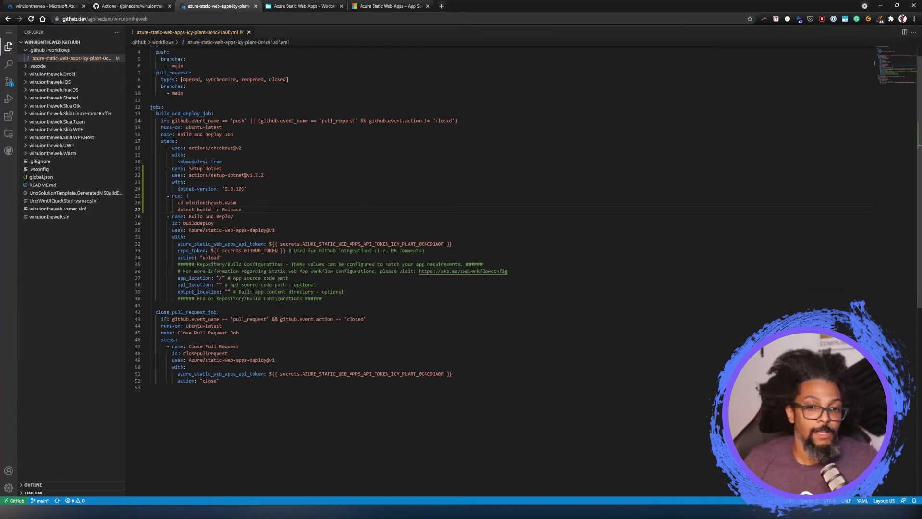
pyautogui.scroll(1, 269, 209)
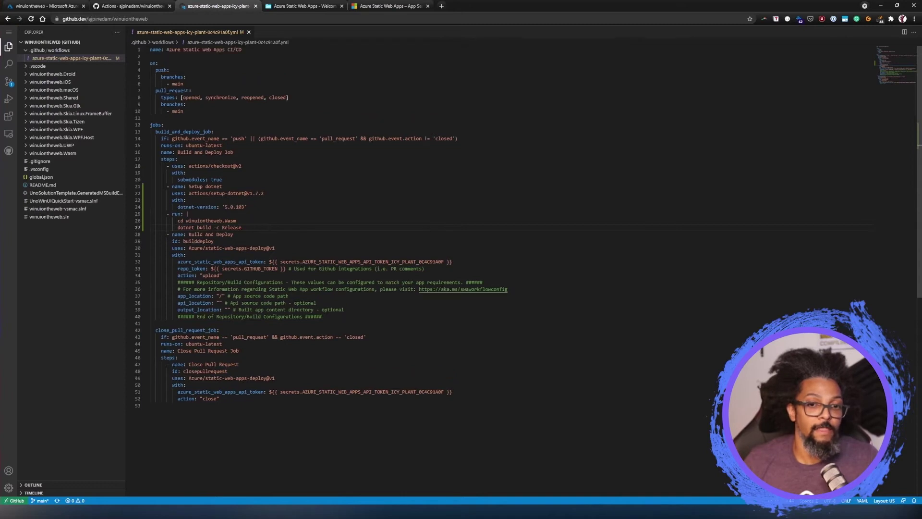
pyautogui.click(218, 302)
pyautogui.click(218, 296)
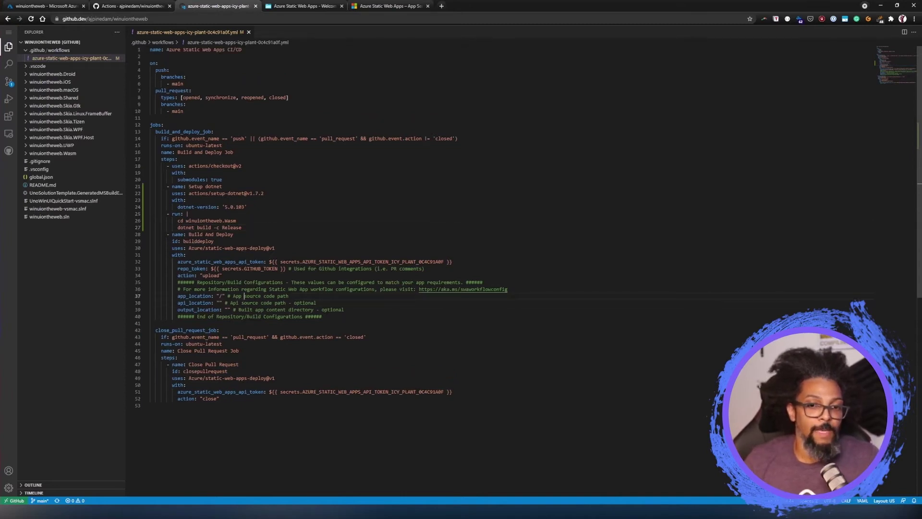
pyautogui.click(244, 296)
pyautogui.click(218, 296)
pyautogui.doubleClick(220, 296)
pyautogui.write('winuiontheweb.Wasm/bin/Release/net5.0/dist')
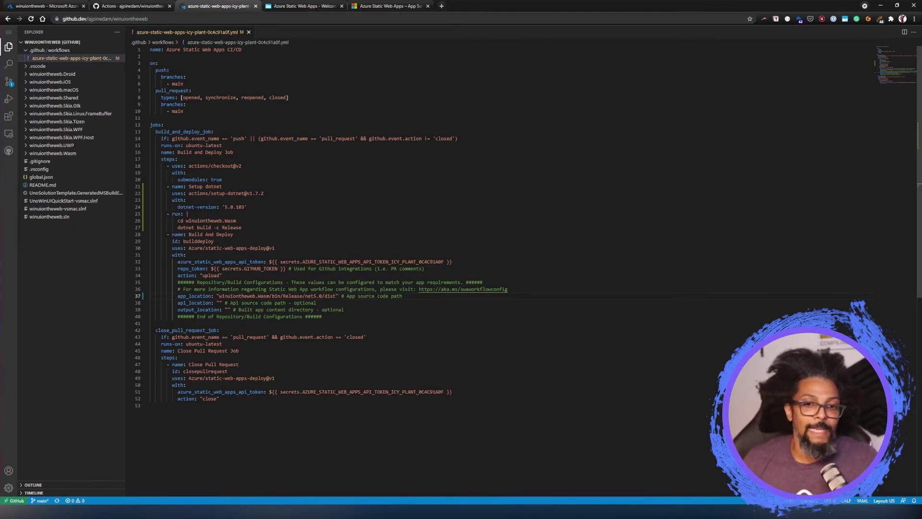
pyautogui.moveTo(221, 296); pyautogui.dragTo(265, 296)
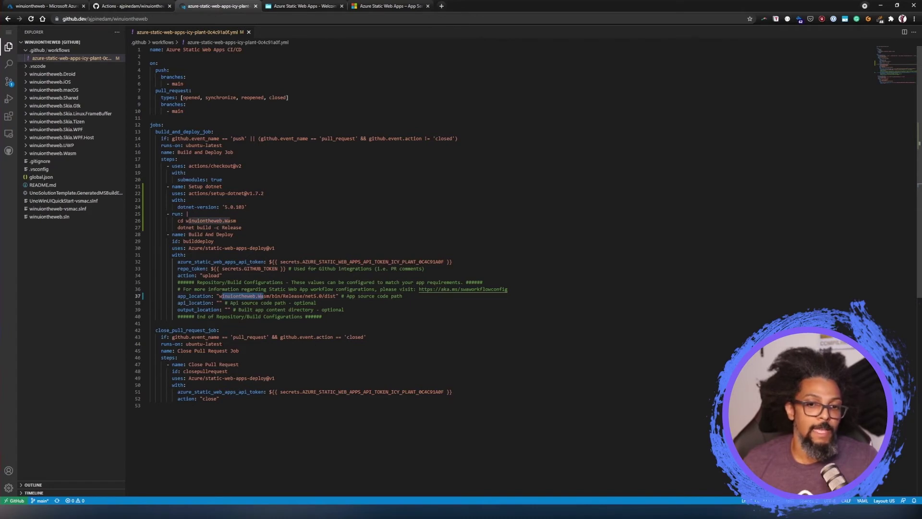
pyautogui.click(274, 296)
pyautogui.doubleClick(292, 296)
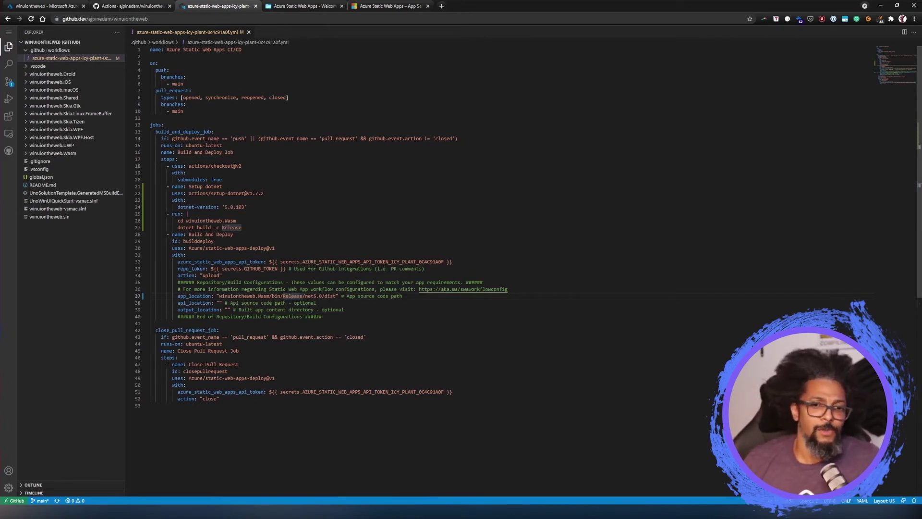
pyautogui.click(405, 247)
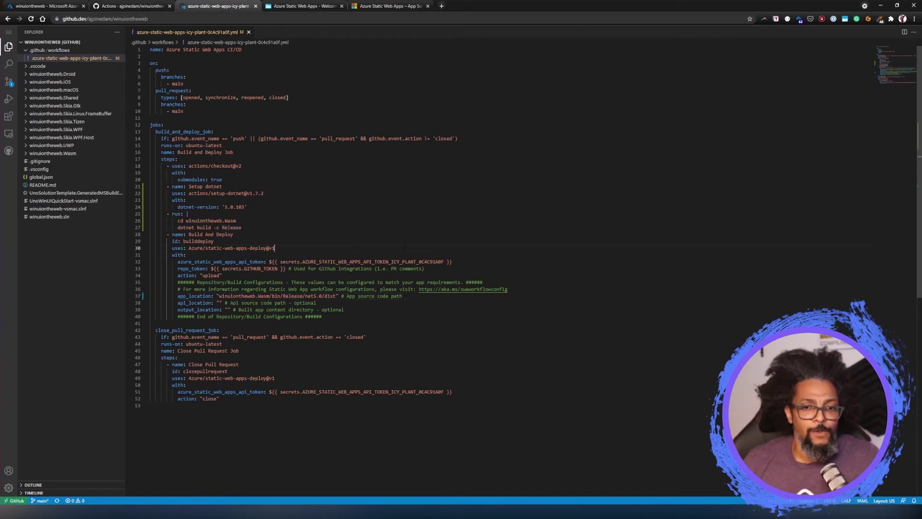
# Stage the modified Azure Static Web Apps workflow file and open its diff for review.
pyautogui.click(9, 82)
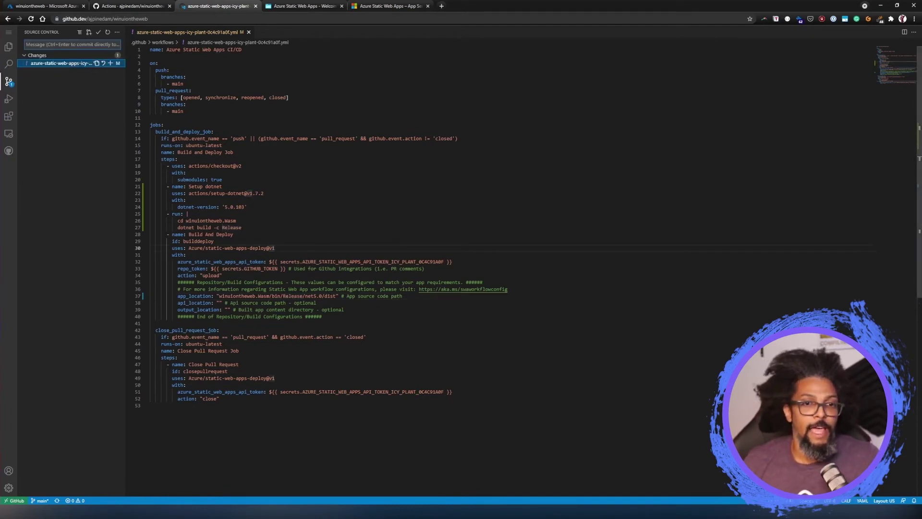
pyautogui.click(110, 63)
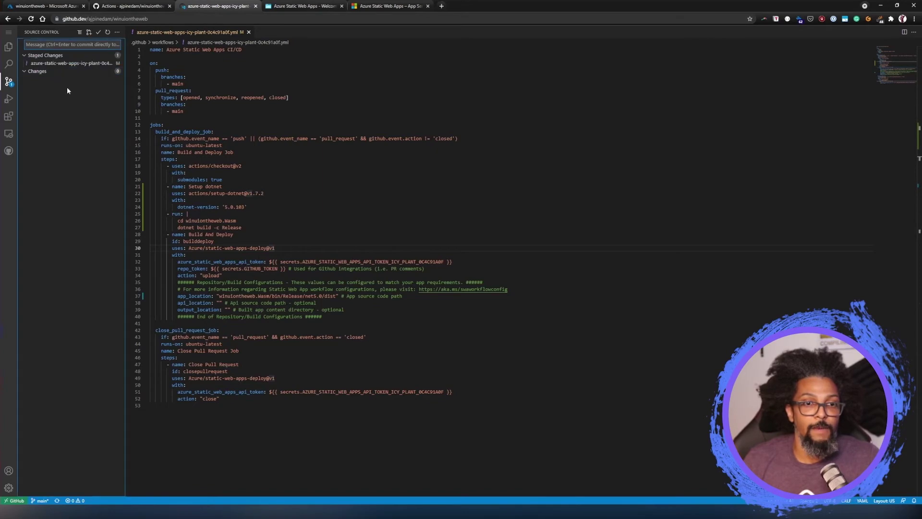
pyautogui.click(67, 63)
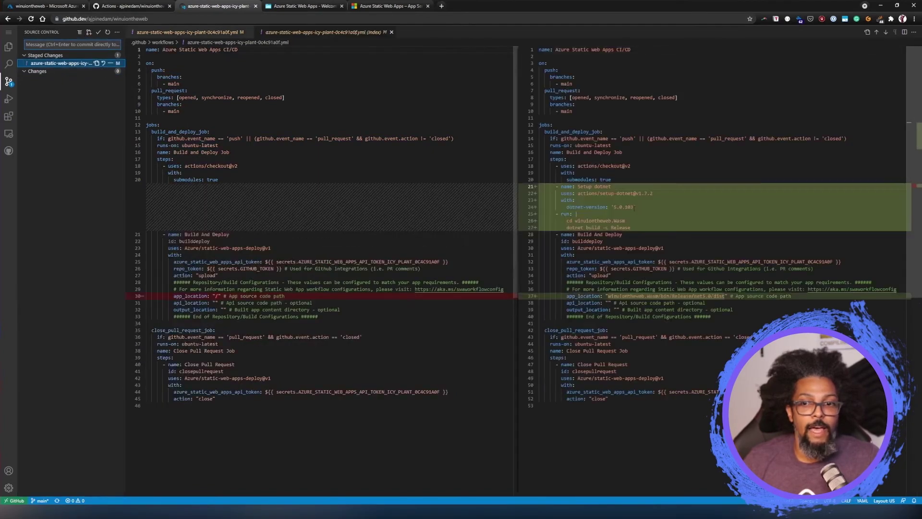
# Commit the staged workflow change to the main branch with the message "Update YAML for CI".
pyautogui.click(85, 44)
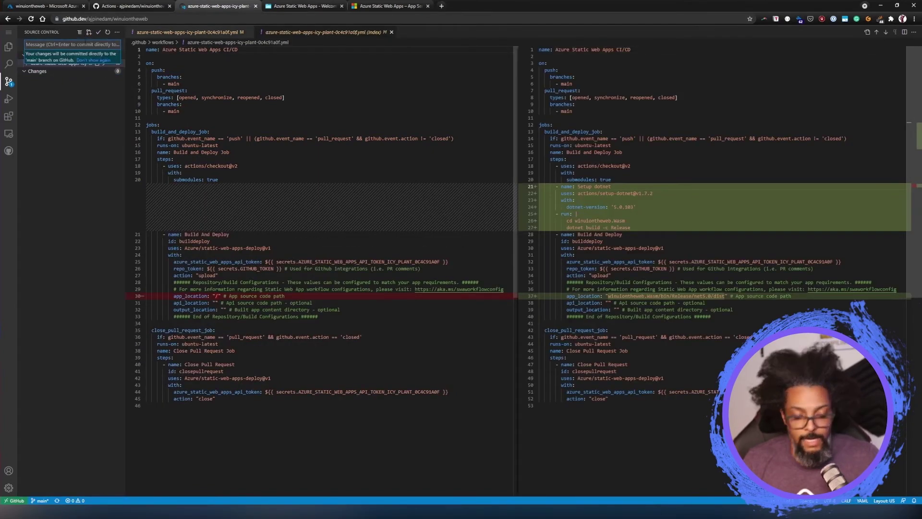
pyautogui.write('U')
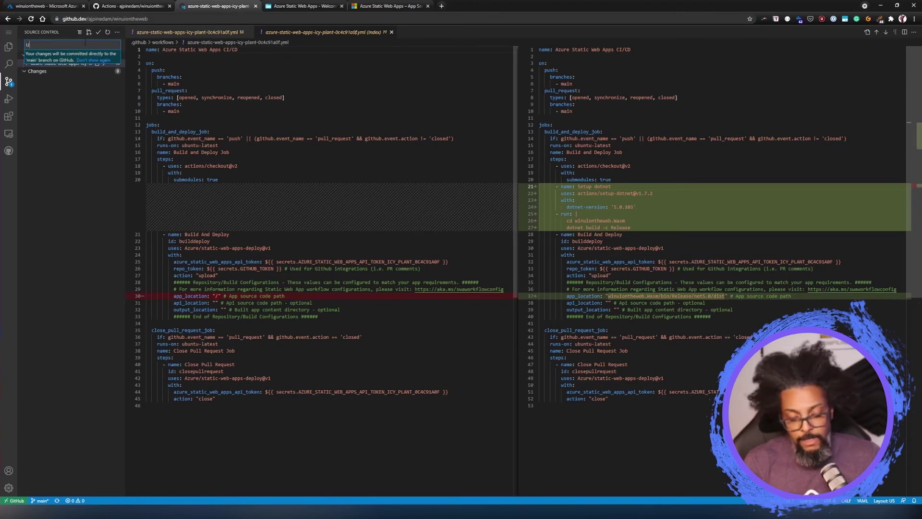
pyautogui.write('pdate')
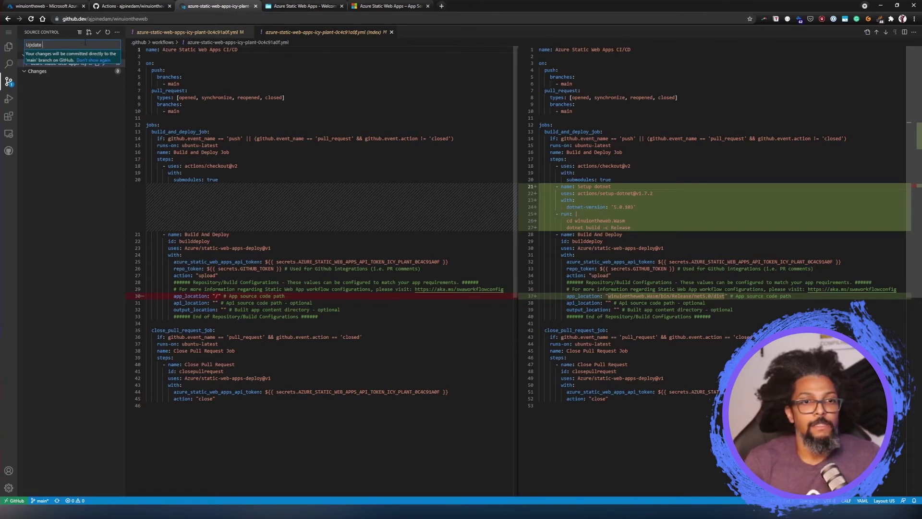
pyautogui.write(' YAML')
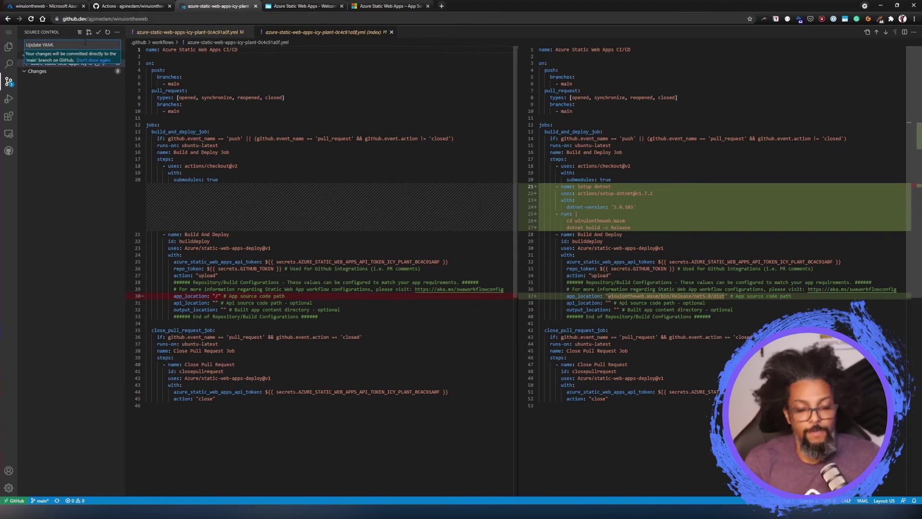
pyautogui.write(' for CI')
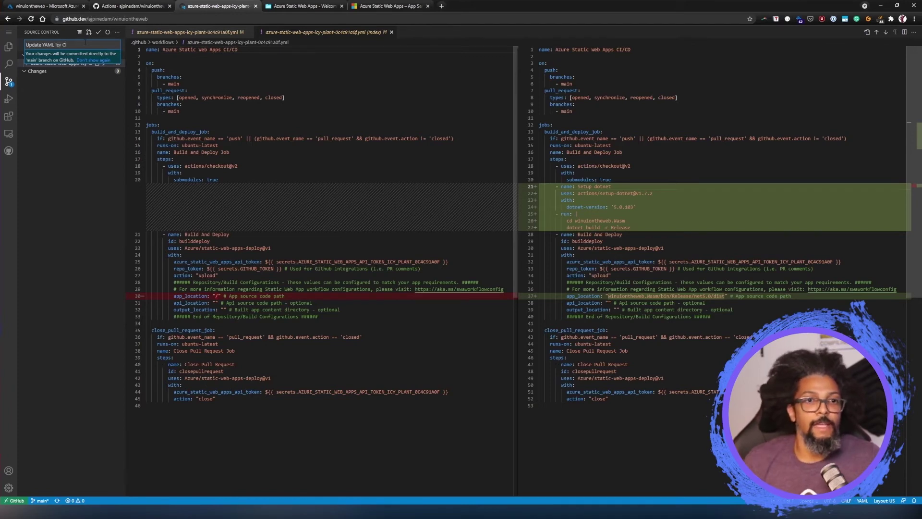
pyautogui.click(107, 32)
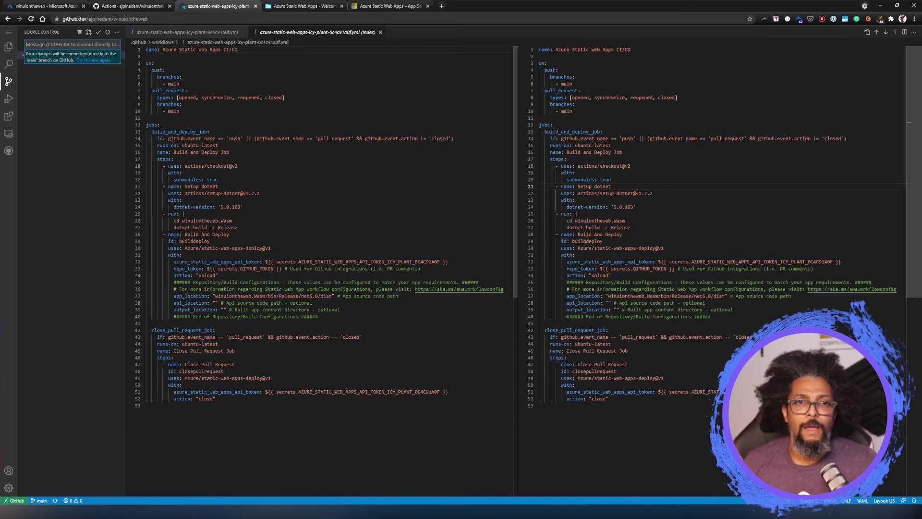
# Check the "Update YAML for CI" run in the repository's GitHub Actions and view the static web app's live page.
pyautogui.click(115, 7)
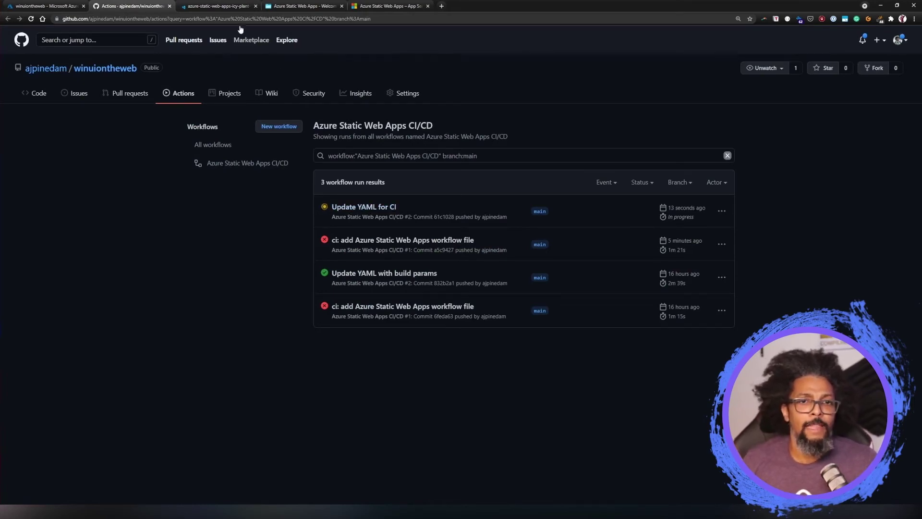
pyautogui.click(238, 6)
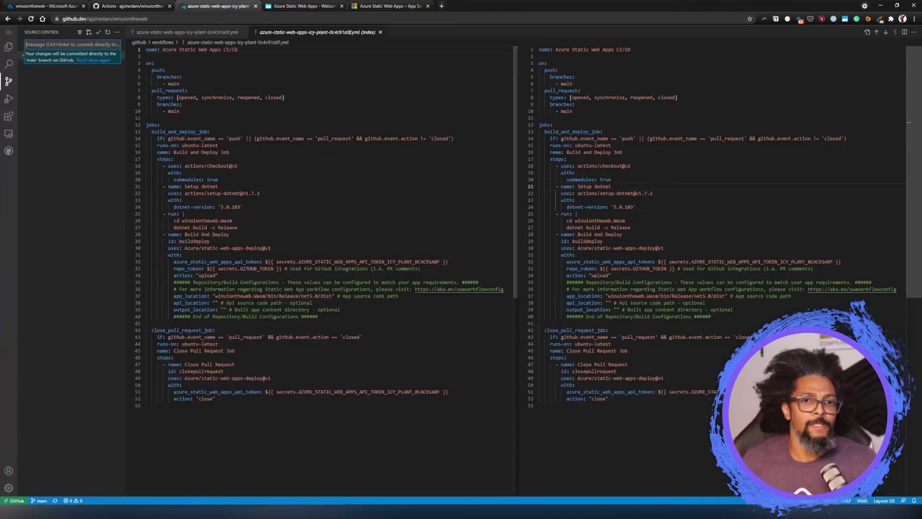
pyautogui.click(287, 7)
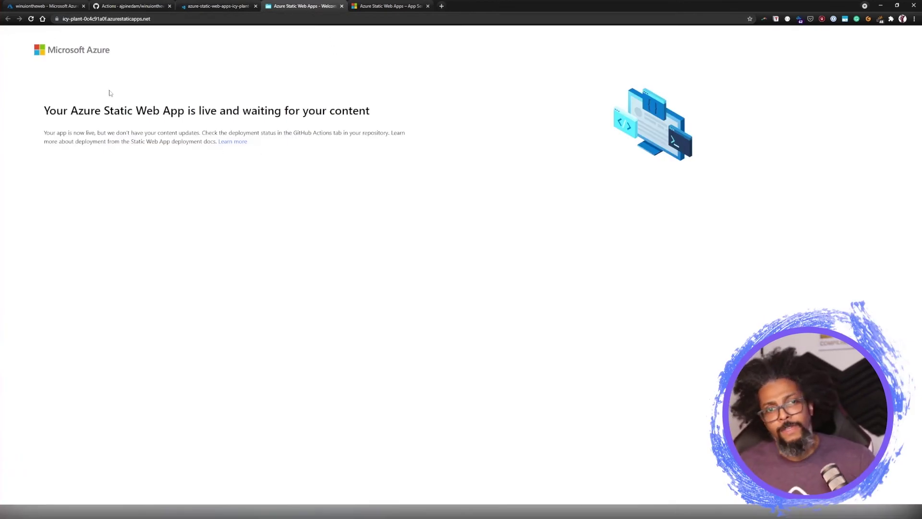
pyautogui.click(57, 19)
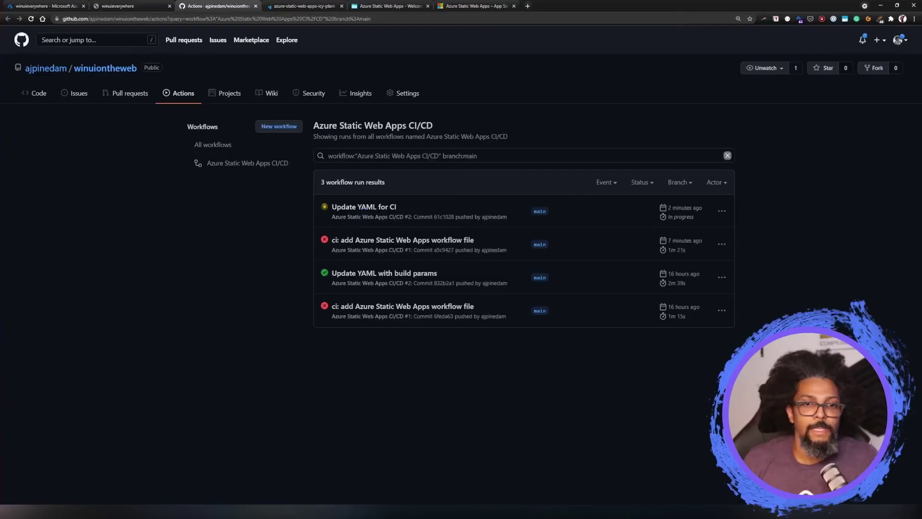
# View the deployed winuieverywhere site, and switch to Visual Studio to look at MainPage.xaml.
pyautogui.click(129, 6)
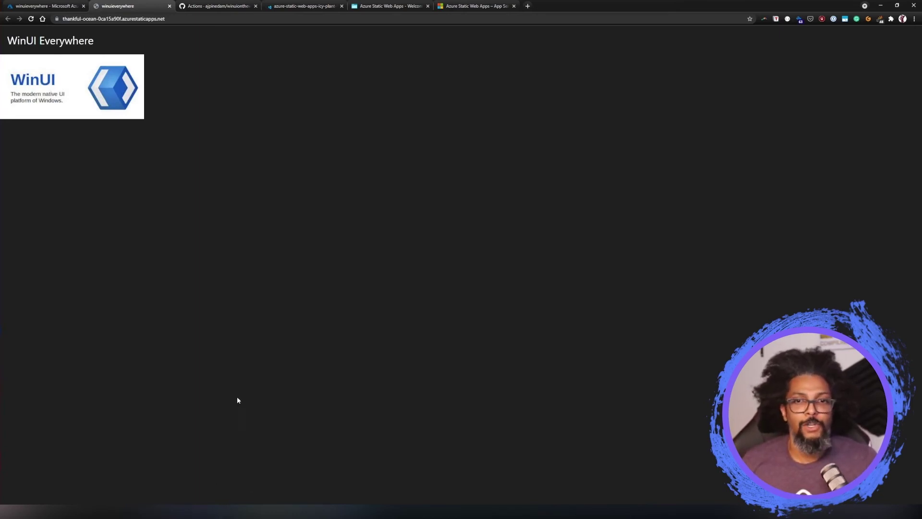
pyautogui.hotkey('alt', 'Tab')
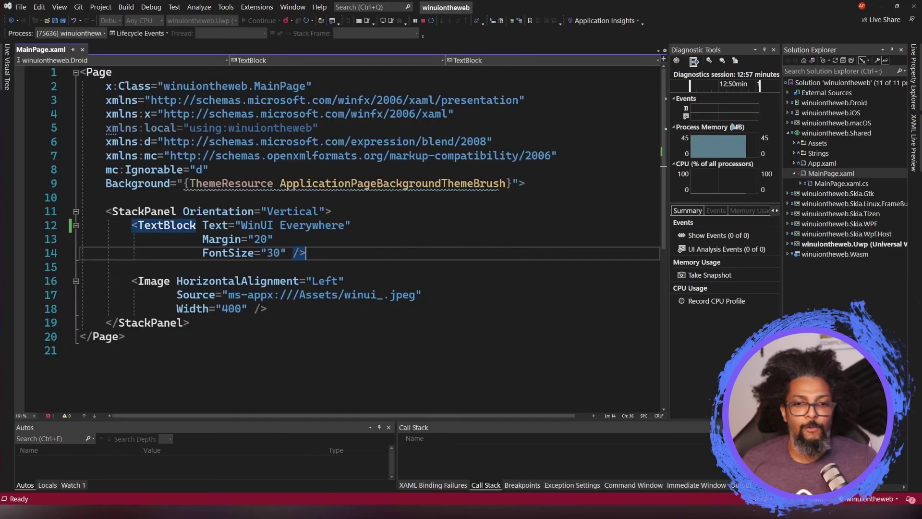
pyautogui.click(416, 262)
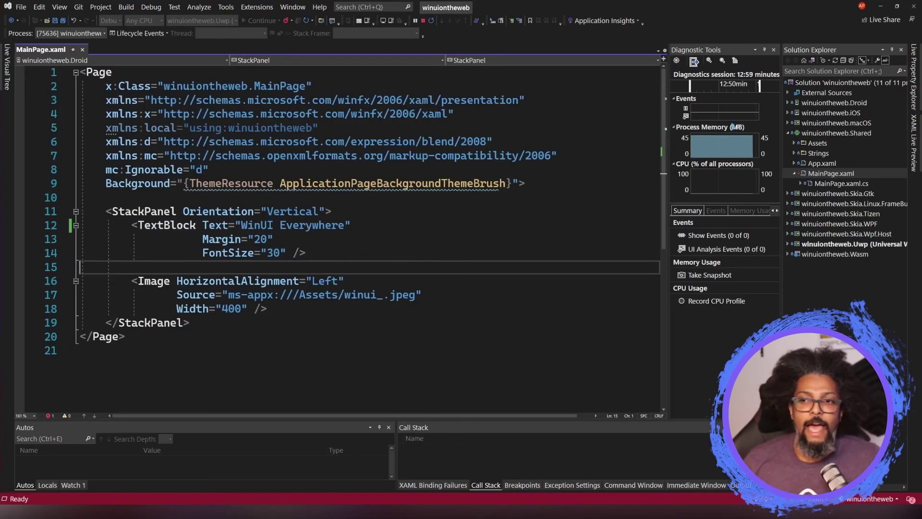